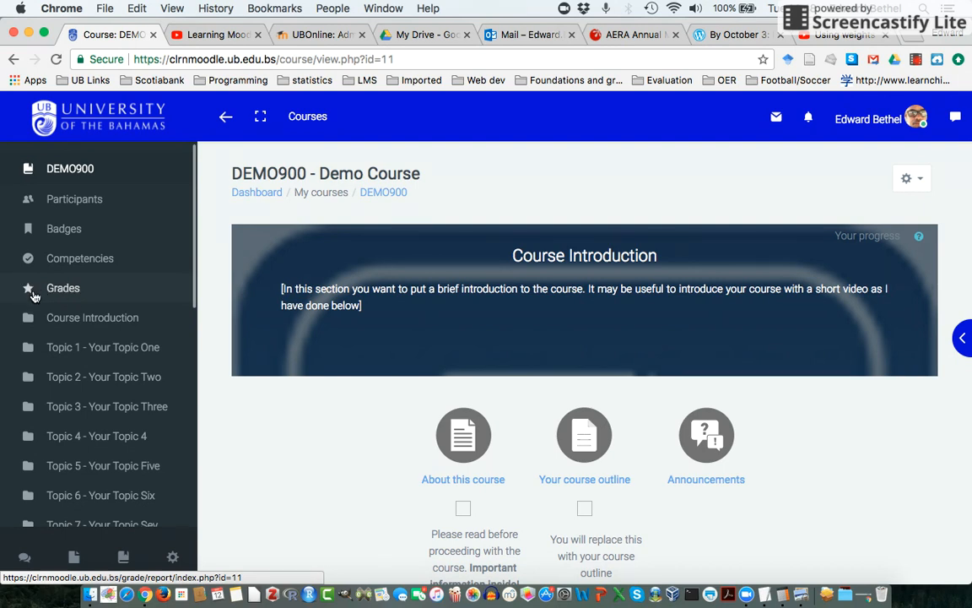
# Step: Open the grader report of the DEMO900 course and collapse the course navigation to its icons
pyautogui.click(227, 120)
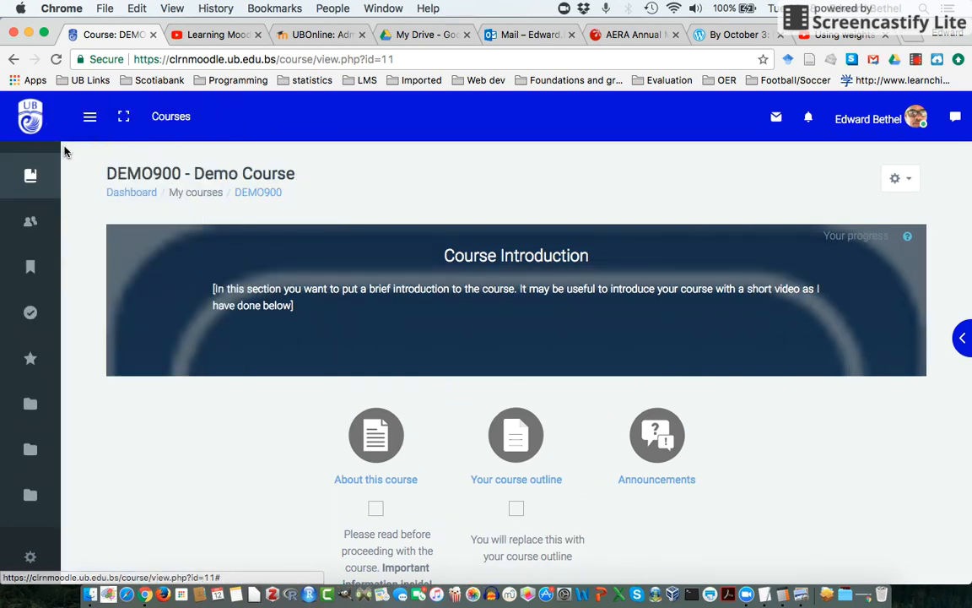
pyautogui.scroll(-3, 28, 185)
pyautogui.click(28, 217)
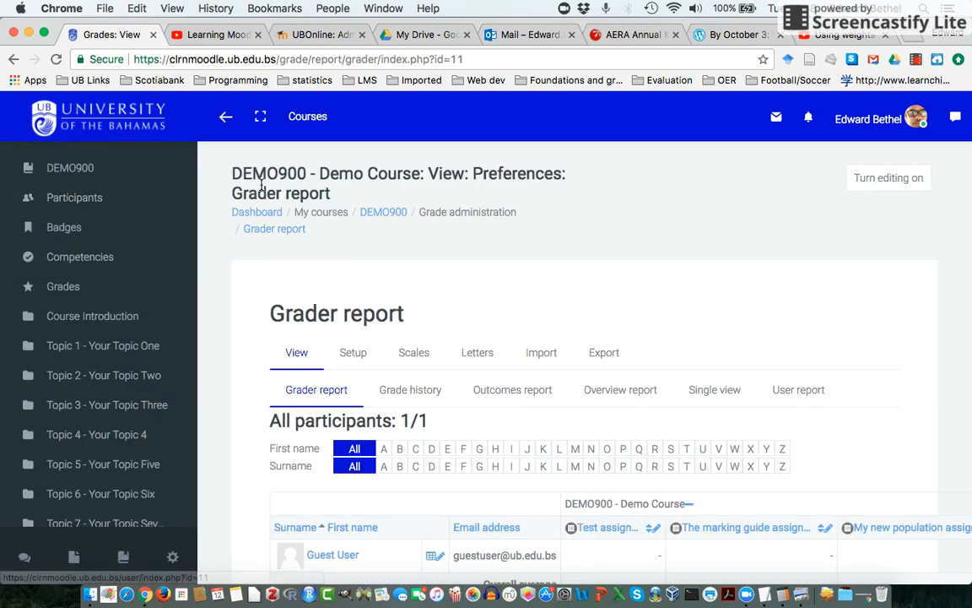
pyautogui.click(227, 119)
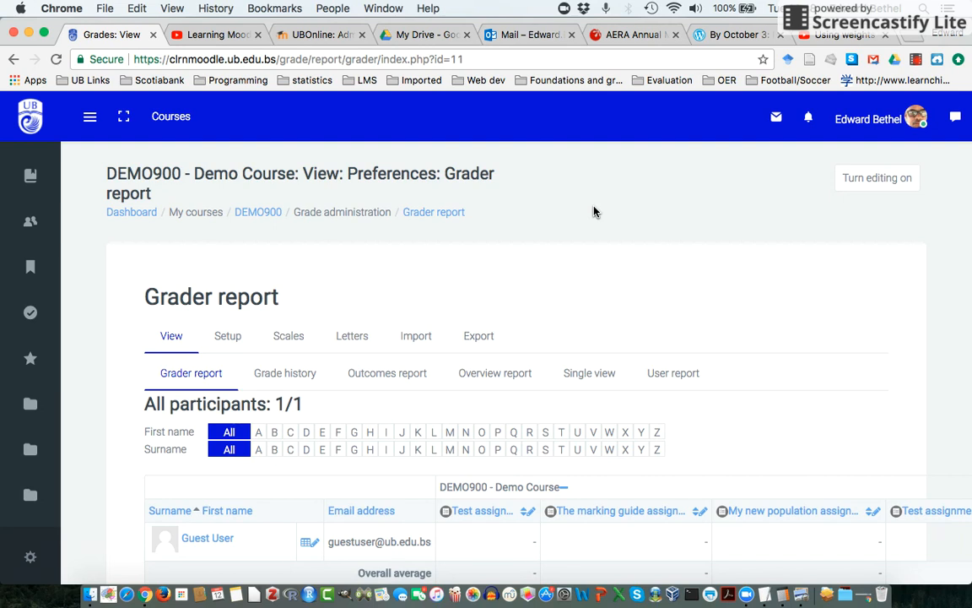
# Step: Examine the grader report's columns, from the participant details across the assignments to the course total
pyautogui.scroll(-2, 593, 211)
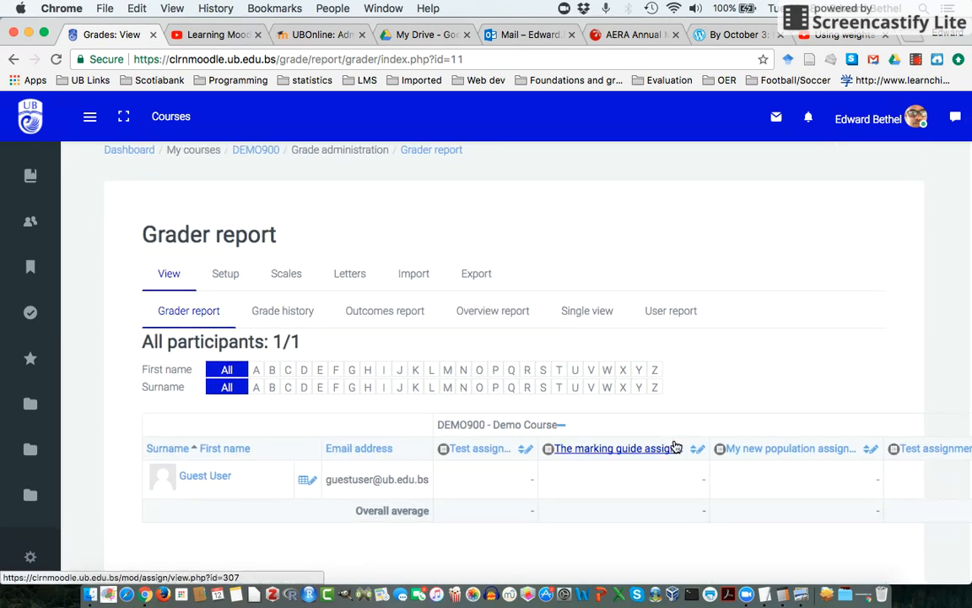
pyautogui.hscroll(5, 675, 447)
pyautogui.hscroll(-5, 673, 445)
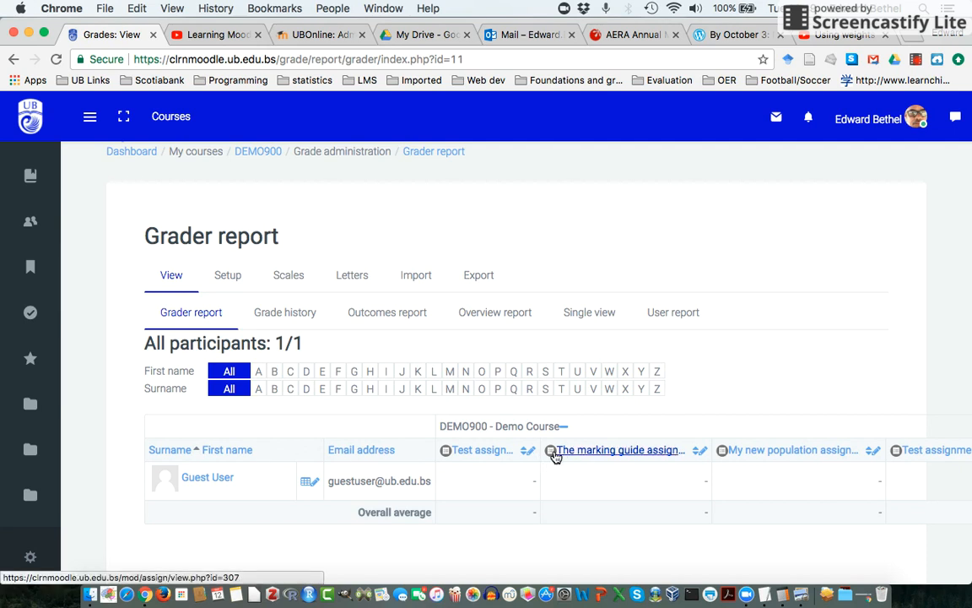
pyautogui.hscroll(5, 556, 456)
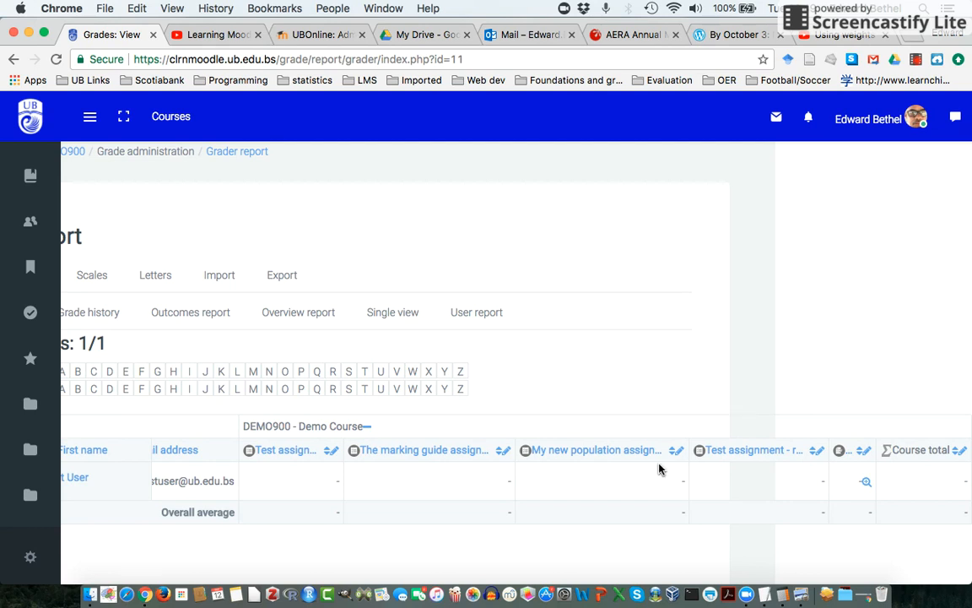
pyautogui.hscroll(-5, 661, 469)
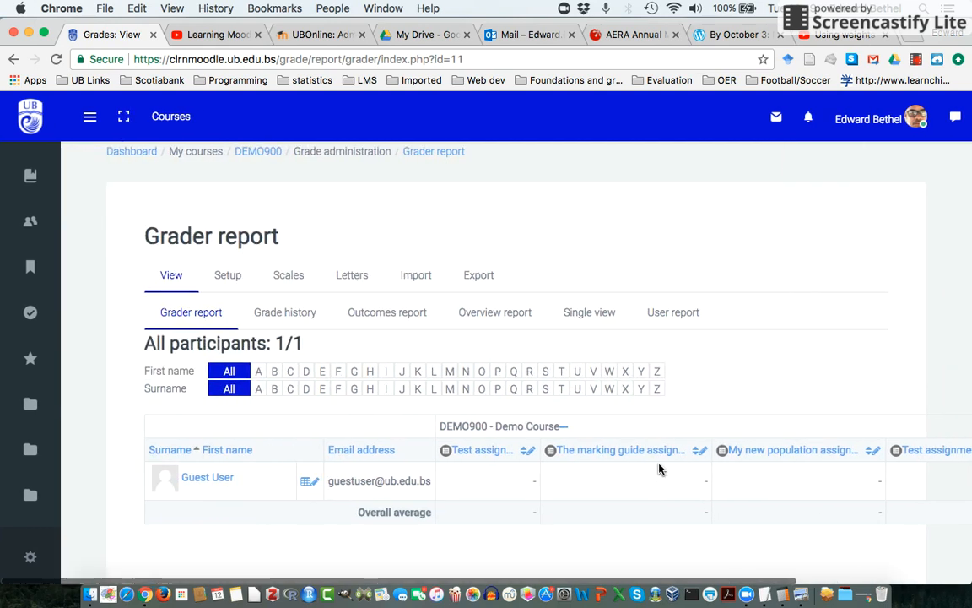
pyautogui.hscroll(5, 661, 470)
pyautogui.hscroll(-5, 661, 469)
pyautogui.scroll(2, 660, 469)
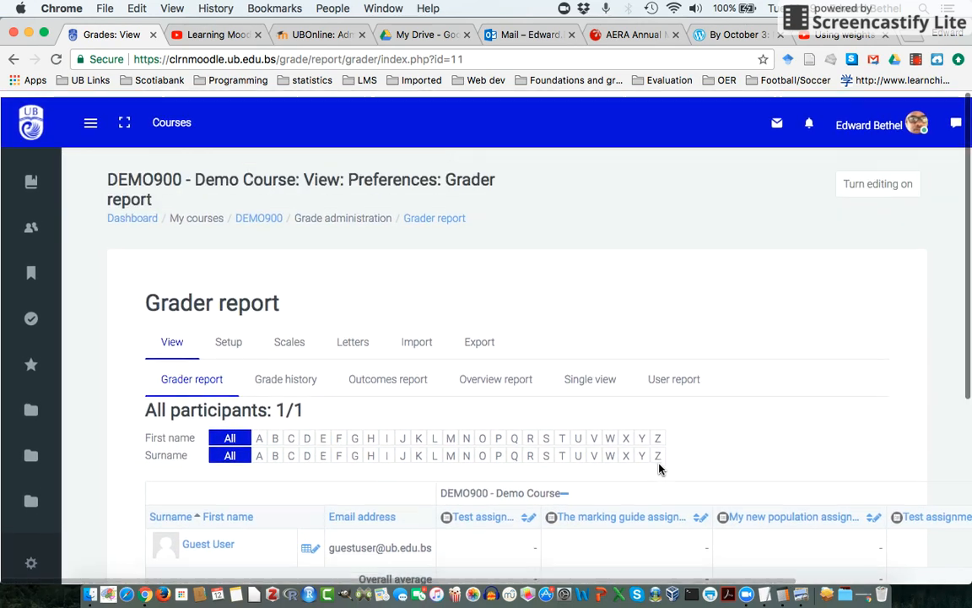
# Step: Turn on editing for the grader report and try the grade fields for Test assignment and The marking guide assignment
pyautogui.click(875, 187)
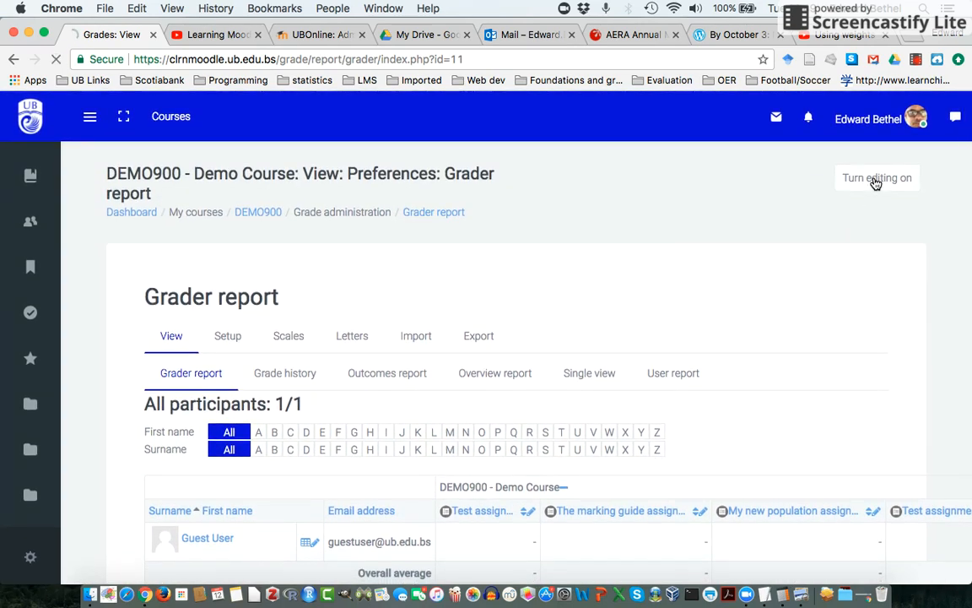
pyautogui.scroll(-3, 870, 309)
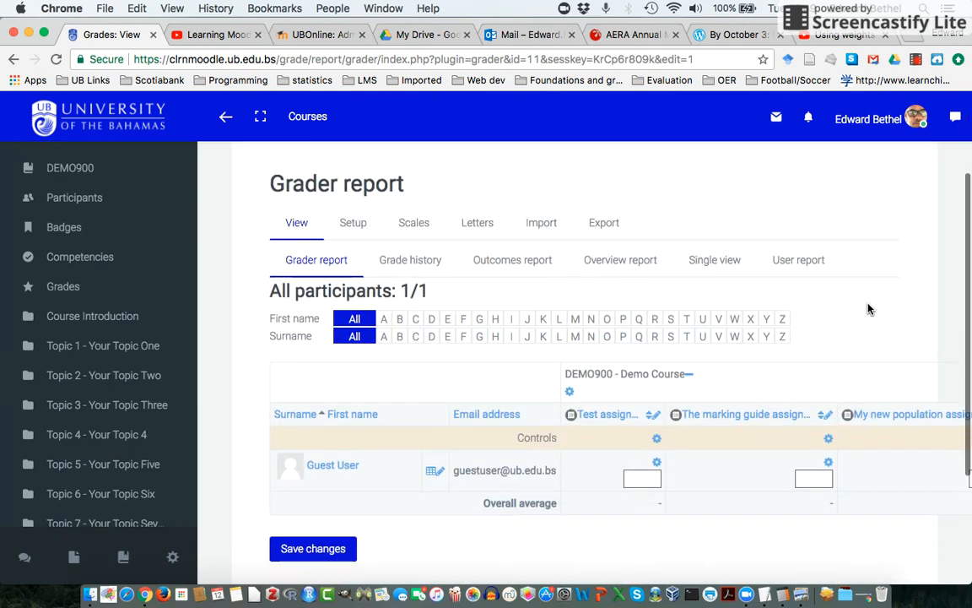
pyautogui.hscroll(5, 870, 309)
pyautogui.hscroll(1, 869, 309)
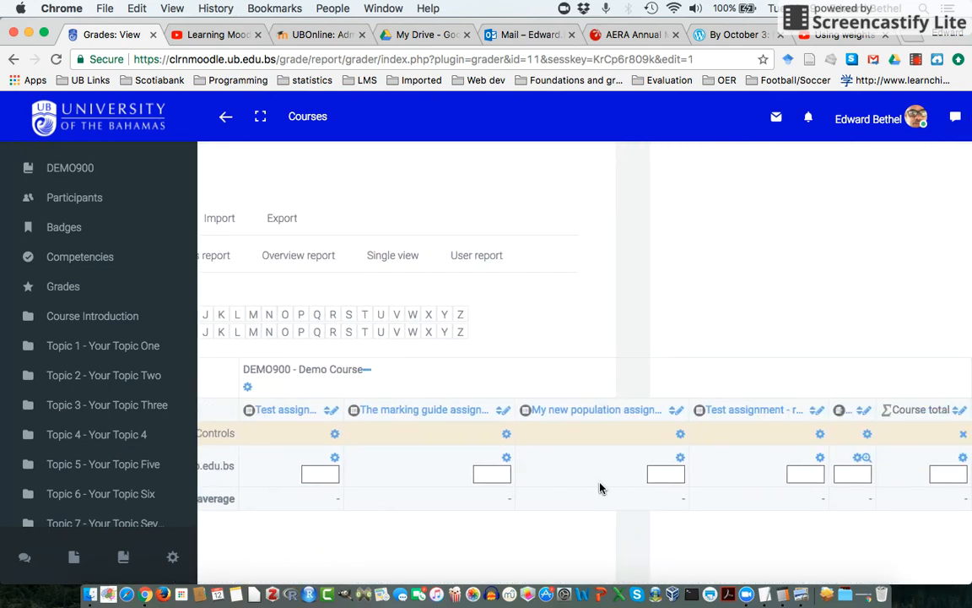
pyautogui.click(326, 476)
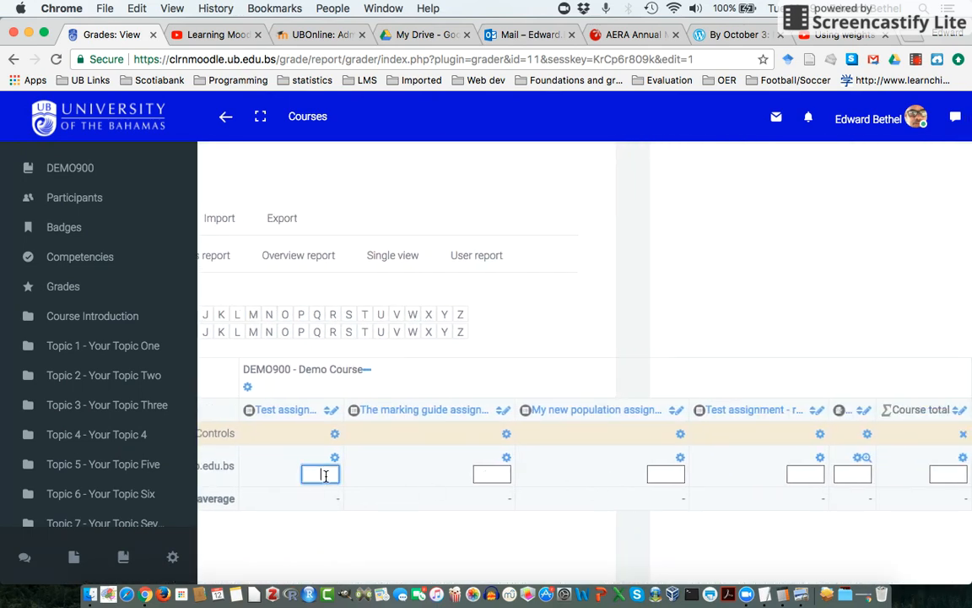
pyautogui.click(489, 474)
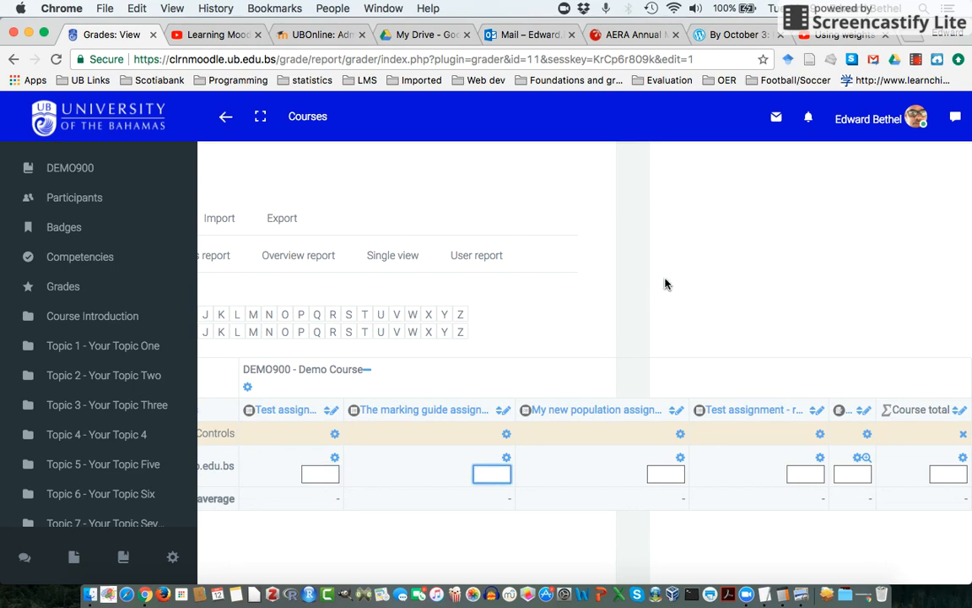
pyautogui.hscroll(-5, 665, 284)
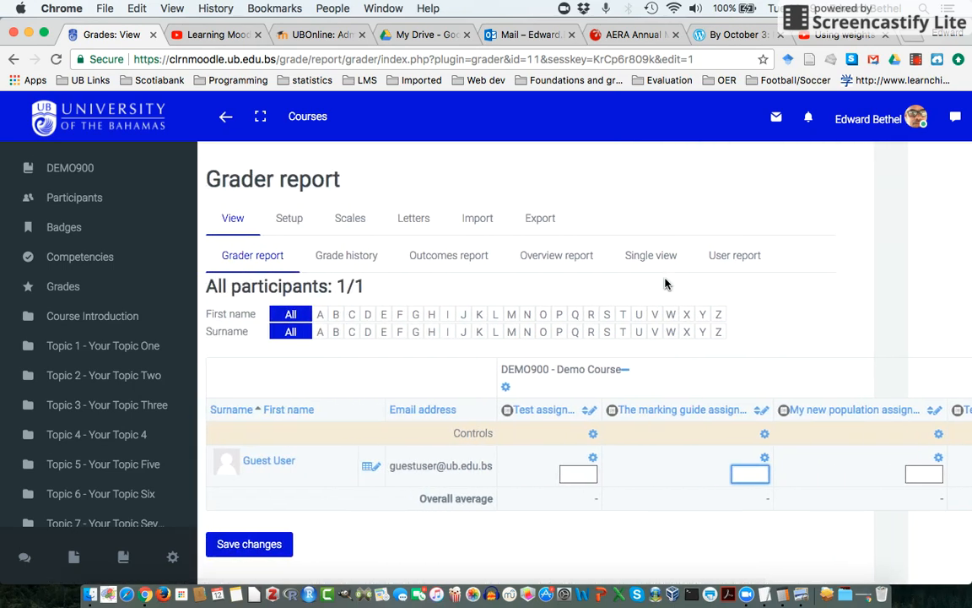
pyautogui.hscroll(-2, 665, 283)
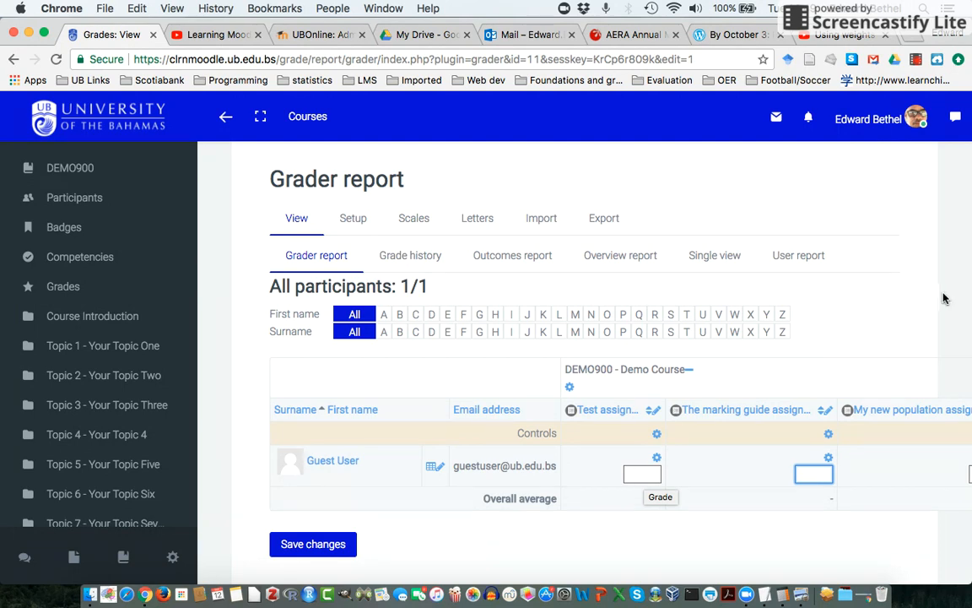
# Step: Look over the editable grade fields up to the course total and turn editing off for the grader report
pyautogui.hscroll(6, 942, 298)
pyautogui.hscroll(2, 942, 298)
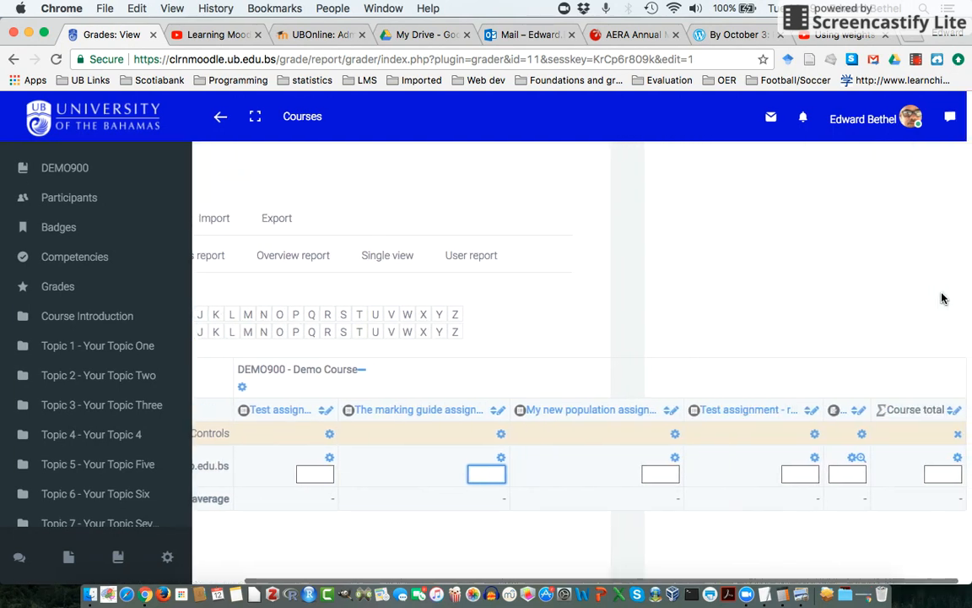
pyautogui.scroll(4, 942, 298)
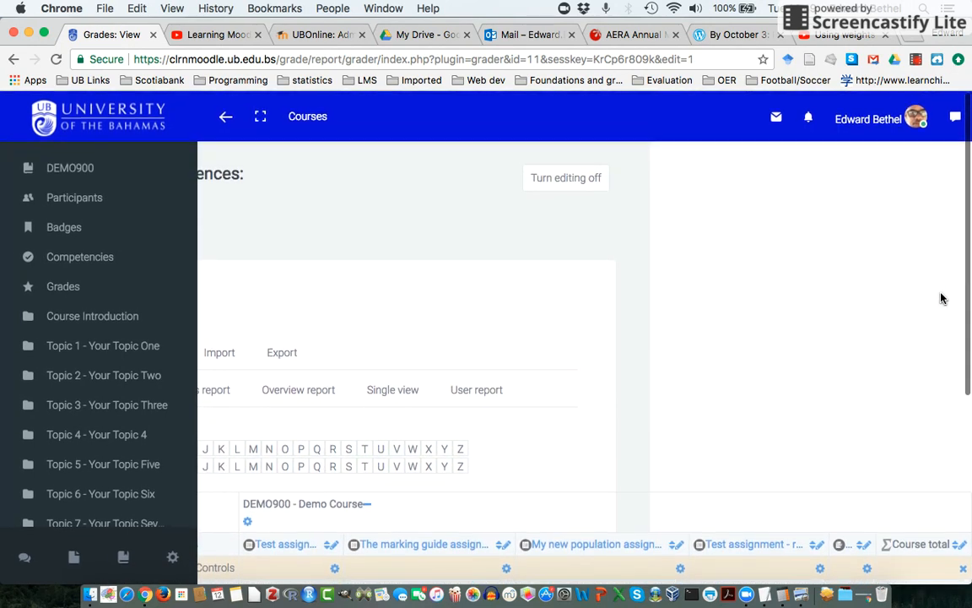
pyautogui.click(590, 191)
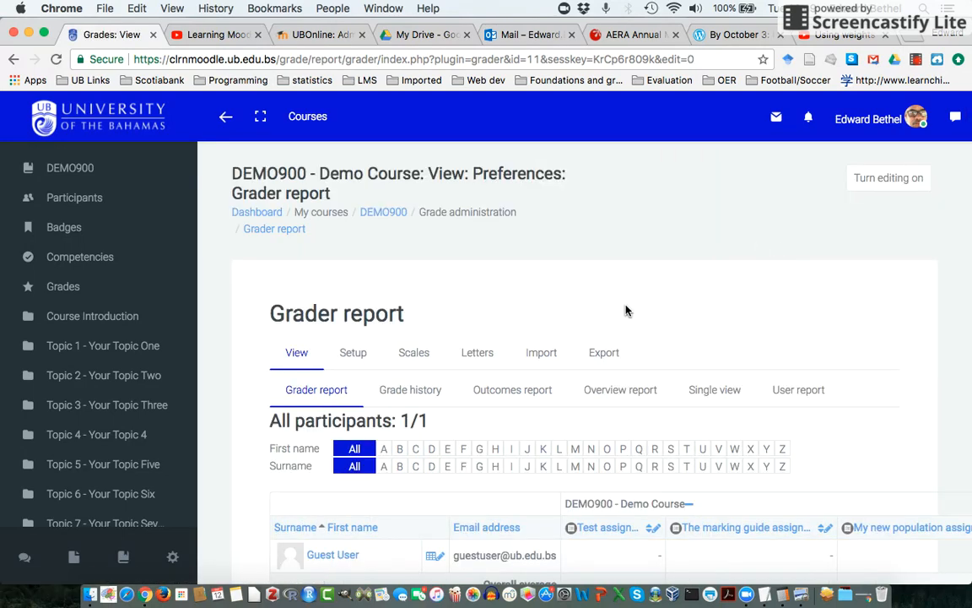
# Step: Open the course's gradebook setup and review the weights and maximum grades of the grade items
pyautogui.scroll(-2, 625, 311)
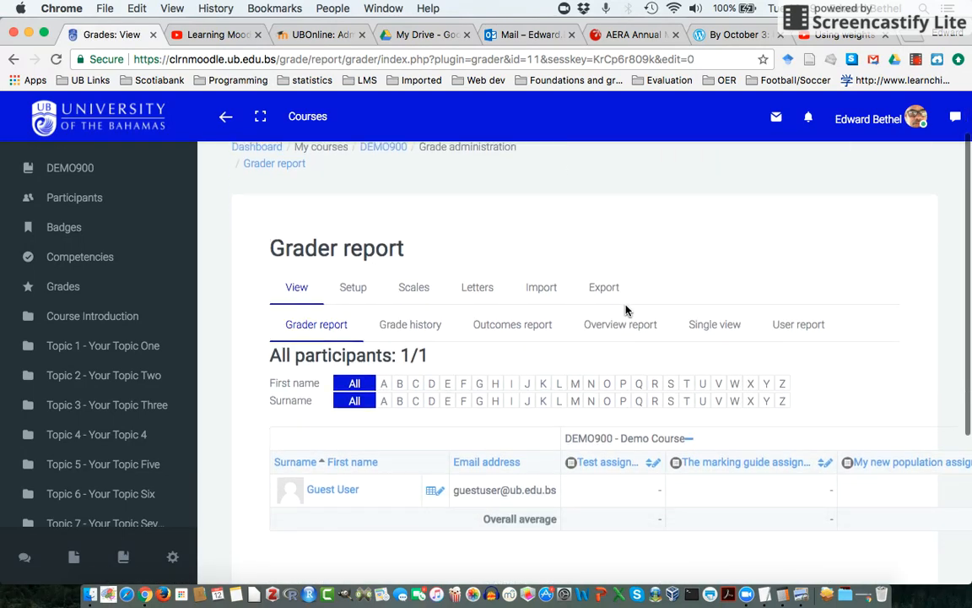
pyautogui.click(352, 288)
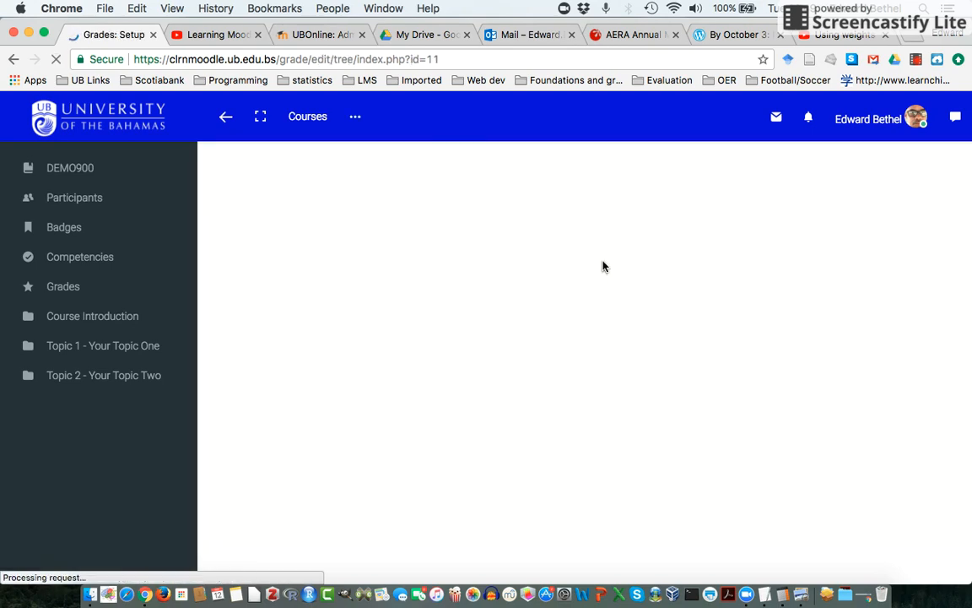
pyautogui.scroll(-5, 697, 279)
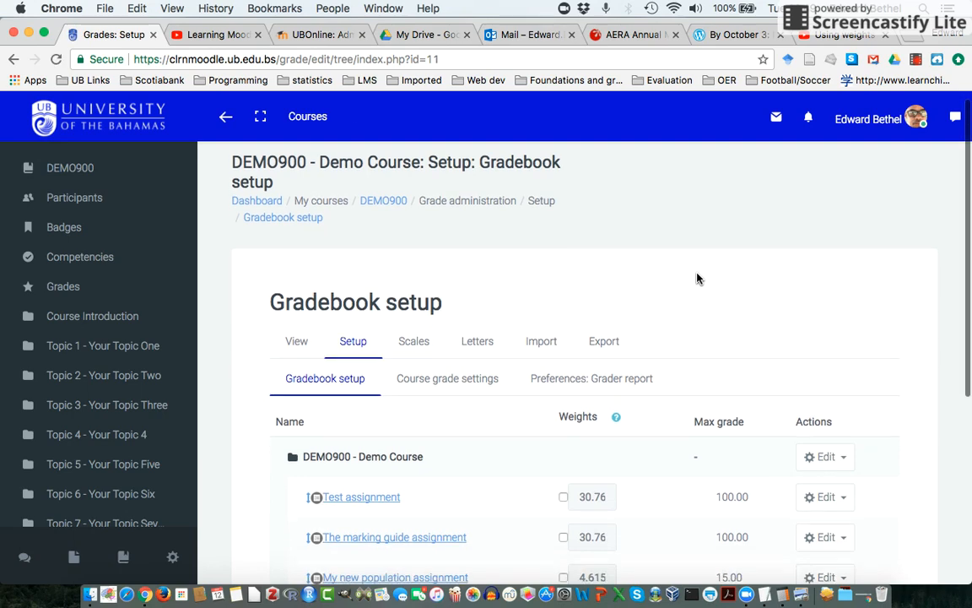
pyautogui.scroll(-2, 697, 278)
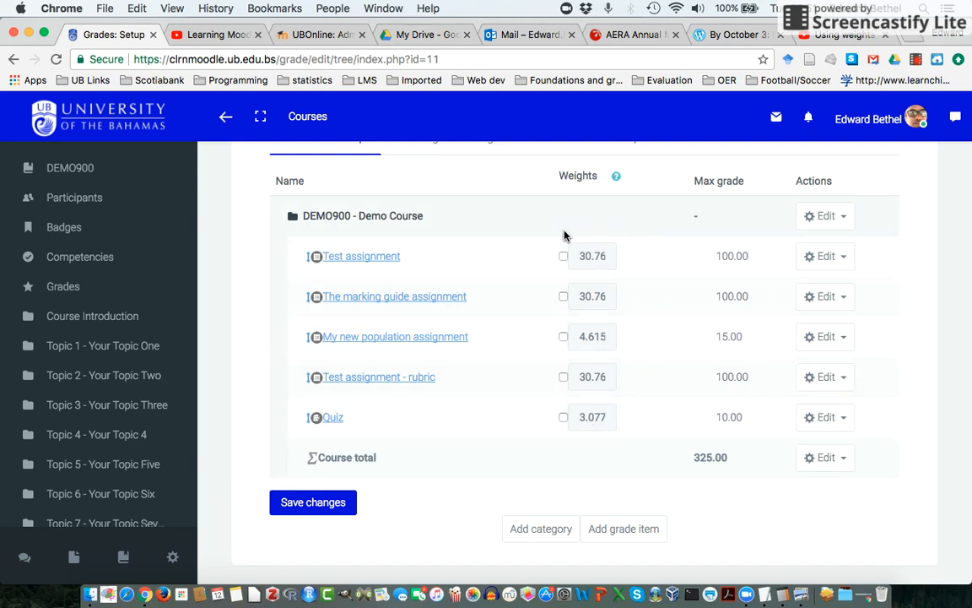
# Step: Override the weight of My new population assignment with 10 and save the gradebook changes
pyautogui.click(563, 337)
pyautogui.doubleClick(601, 339)
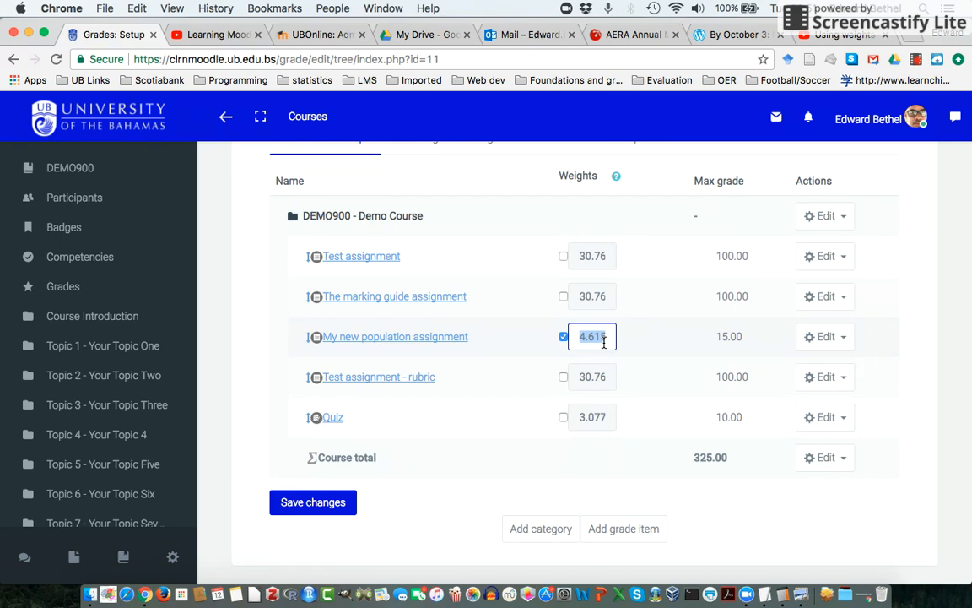
pyautogui.write('10')
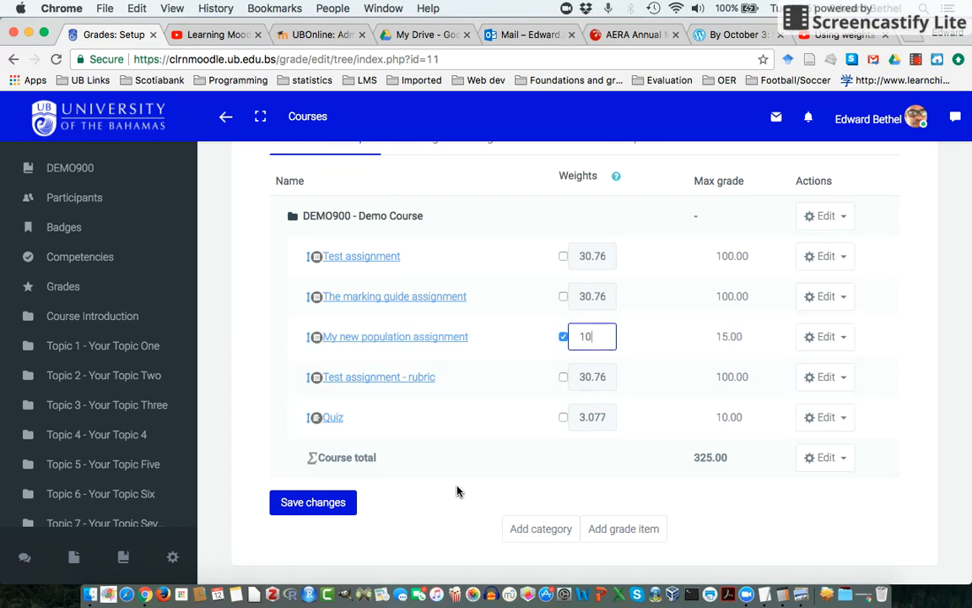
pyautogui.click(331, 502)
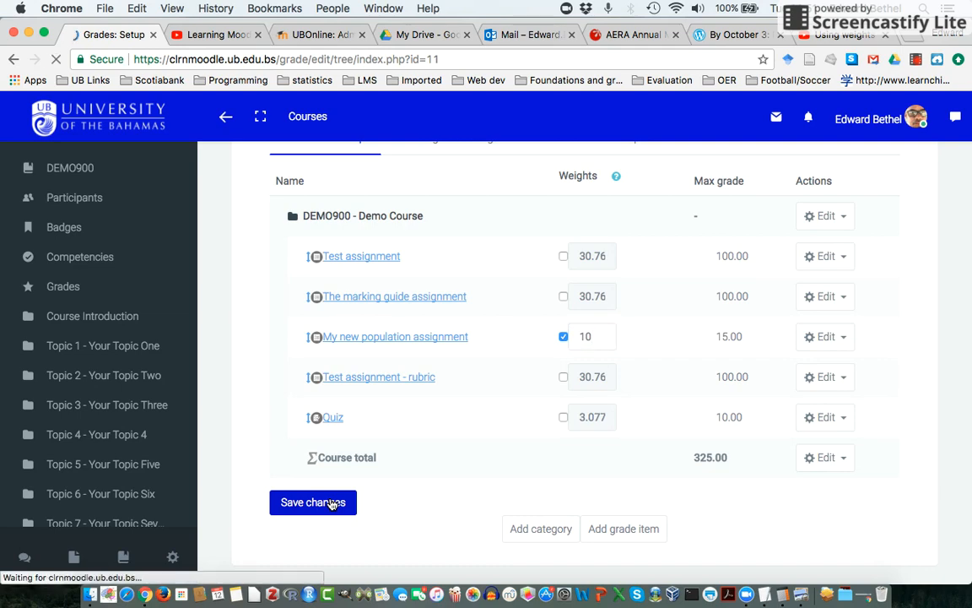
# Step: Enable weight overrides for Test assignment, The marking guide assignment, Test assignment - rubric and Quiz
pyautogui.scroll(-5, 649, 490)
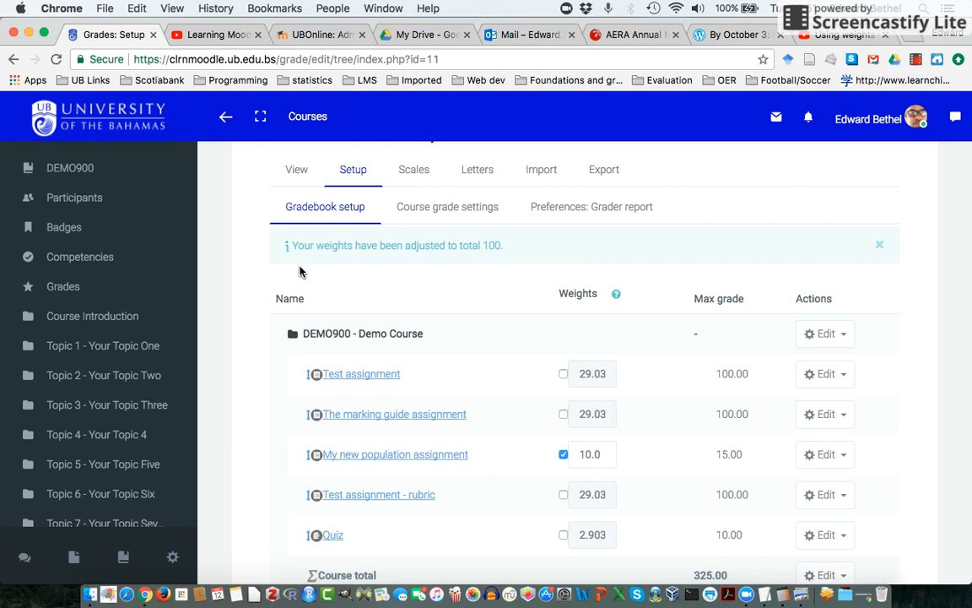
pyautogui.click(563, 373)
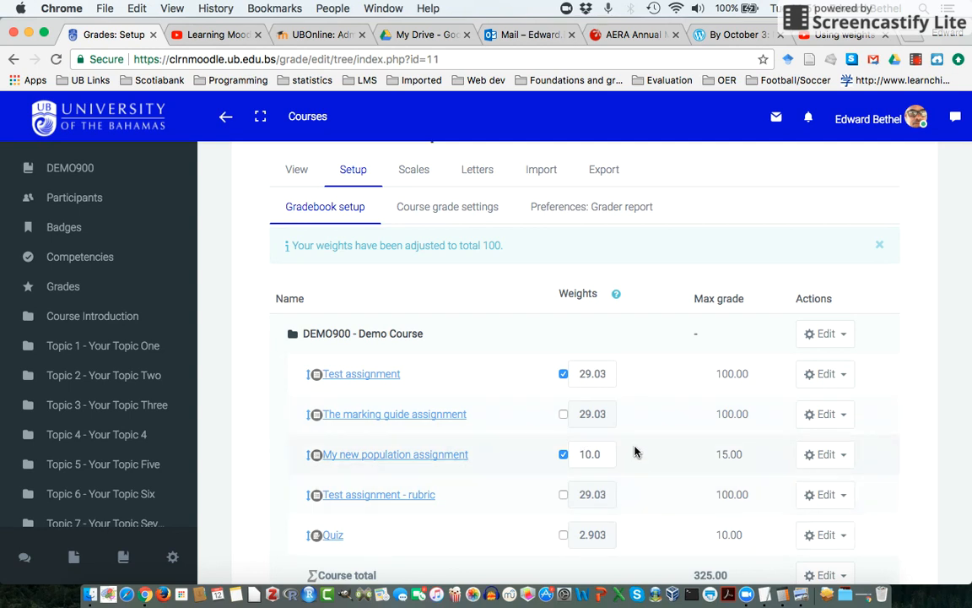
pyautogui.click(564, 415)
pyautogui.click(563, 494)
pyautogui.click(562, 534)
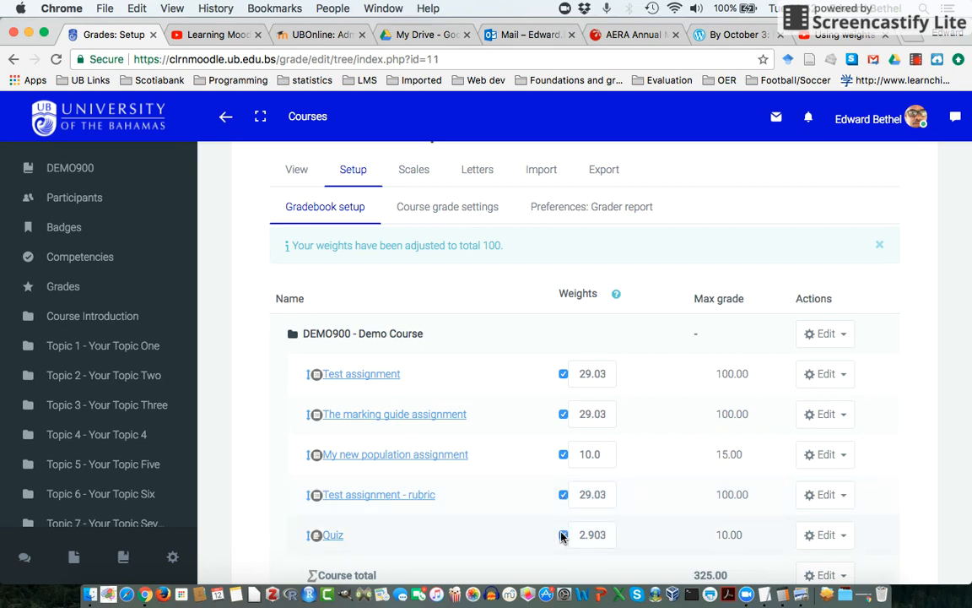
# Step: Set the weight of all four assignments and the Quiz to 1 each and save the gradebook changes
pyautogui.doubleClick(596, 374)
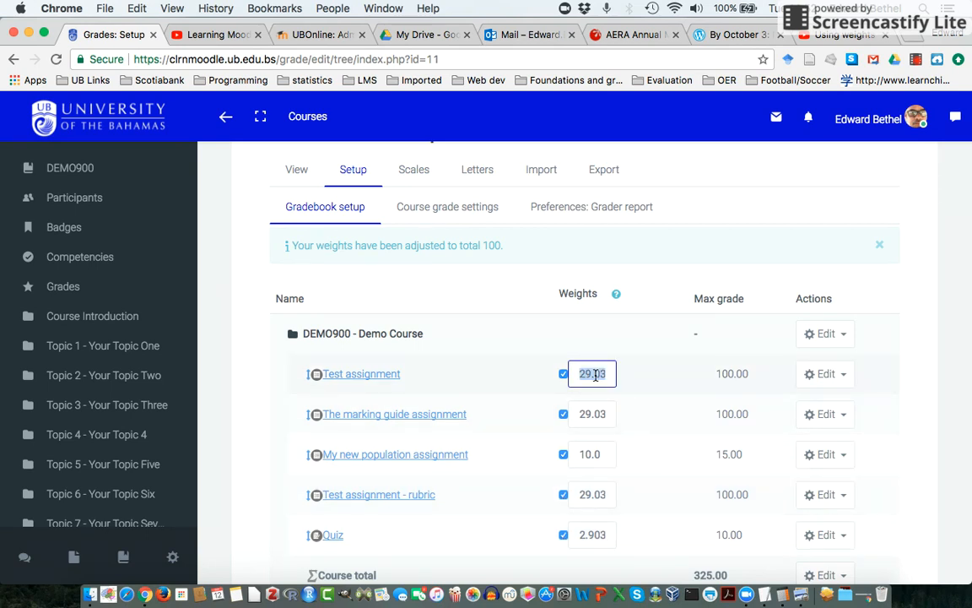
pyautogui.write('20')
pyautogui.write('1')
pyautogui.doubleClick(596, 414)
pyautogui.write('1')
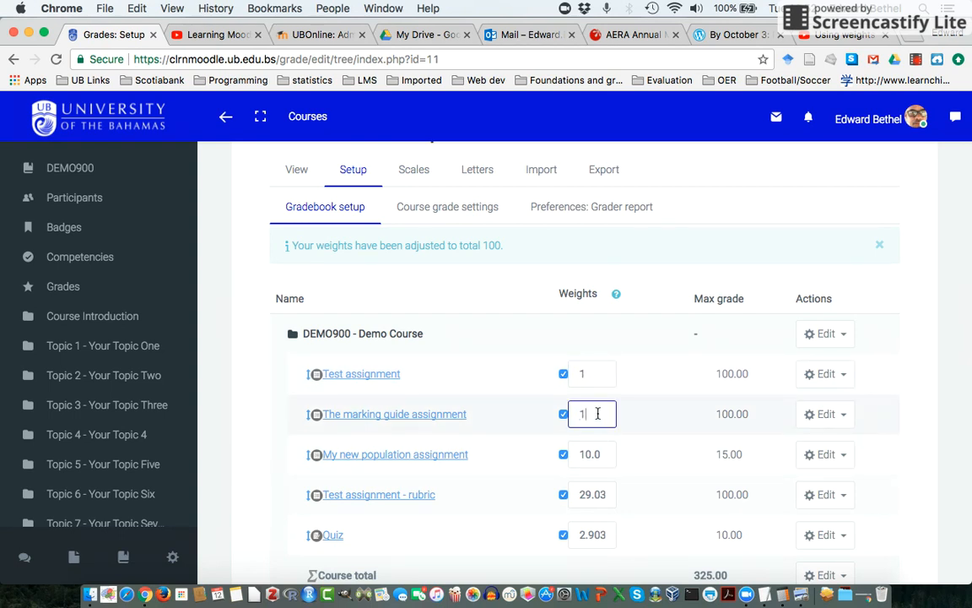
pyautogui.doubleClick(596, 455)
pyautogui.write('1')
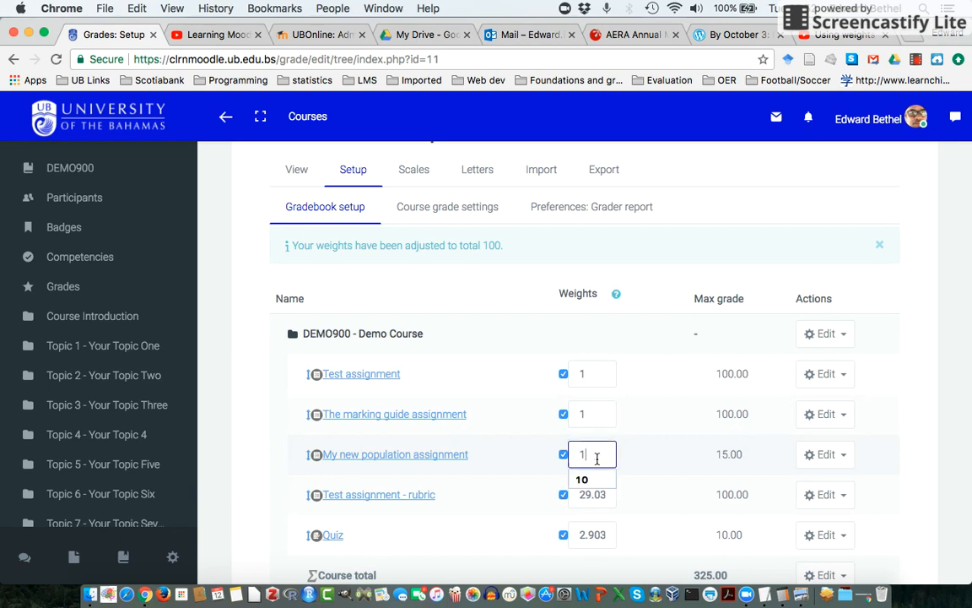
pyautogui.doubleClick(594, 497)
pyautogui.write('1')
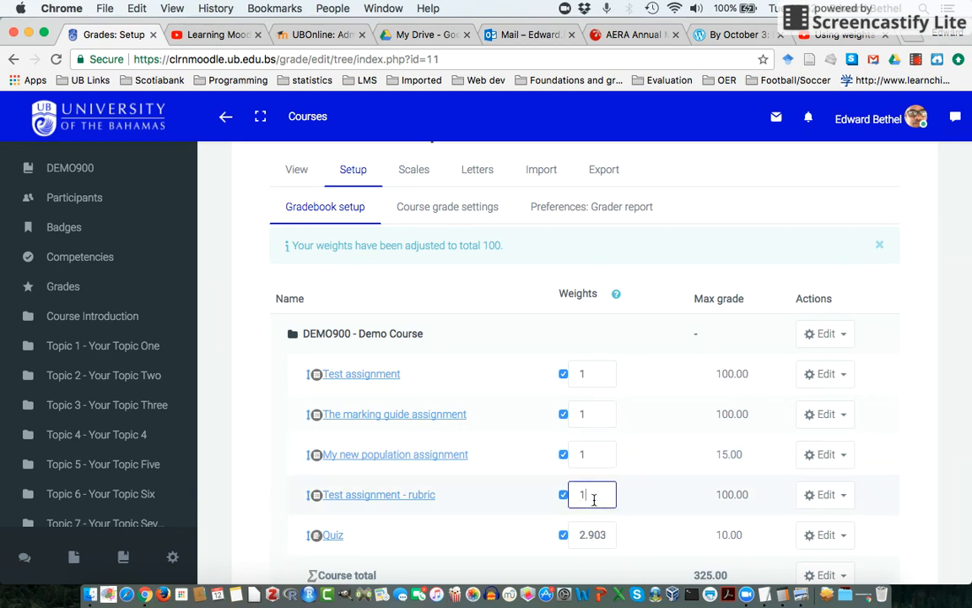
pyautogui.doubleClick(597, 535)
pyautogui.write('1')
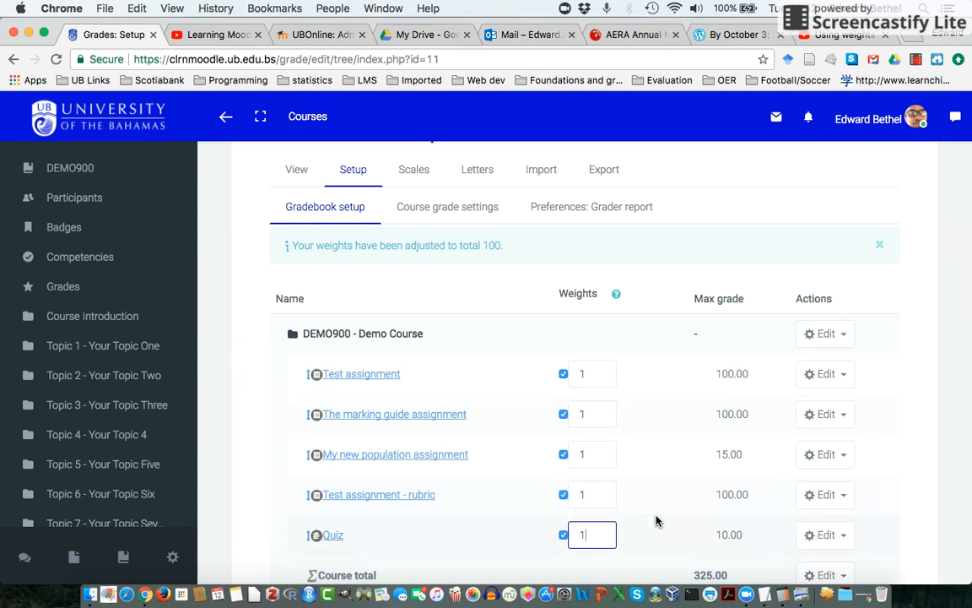
pyautogui.scroll(-4, 657, 521)
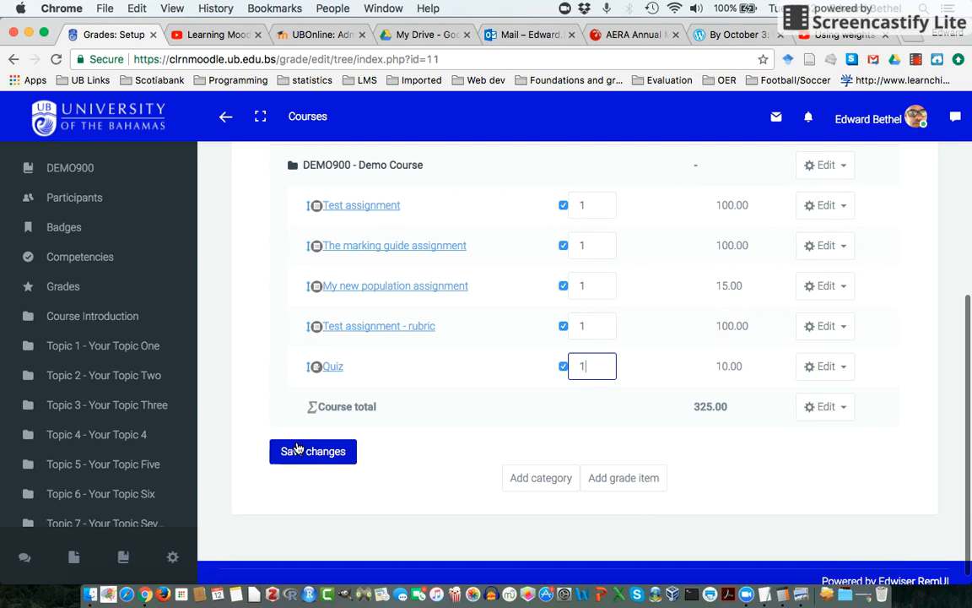
pyautogui.click(297, 451)
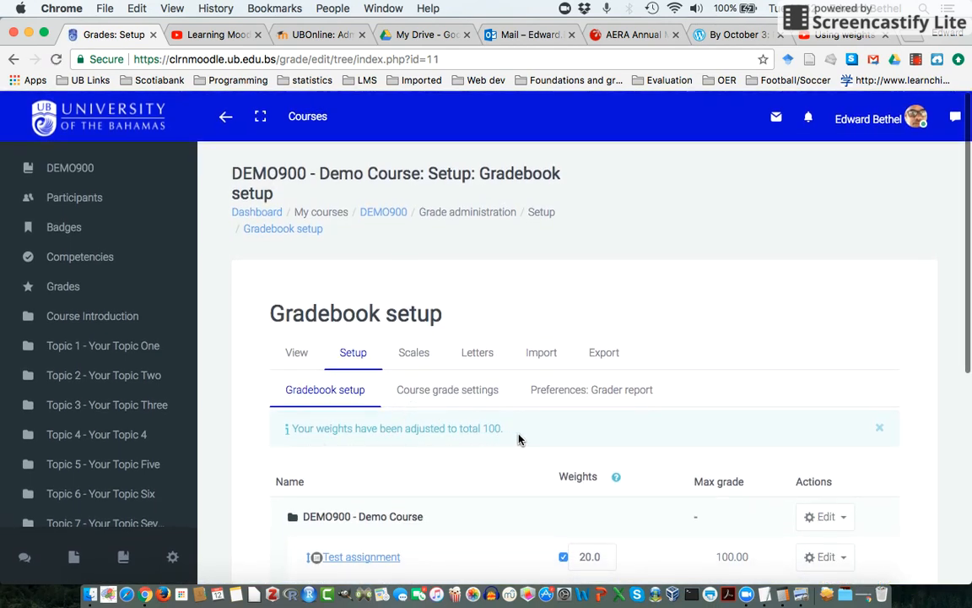
# Step: Review the weights and maximum grades of all grade items in the gradebook setup
pyautogui.scroll(-5, 618, 559)
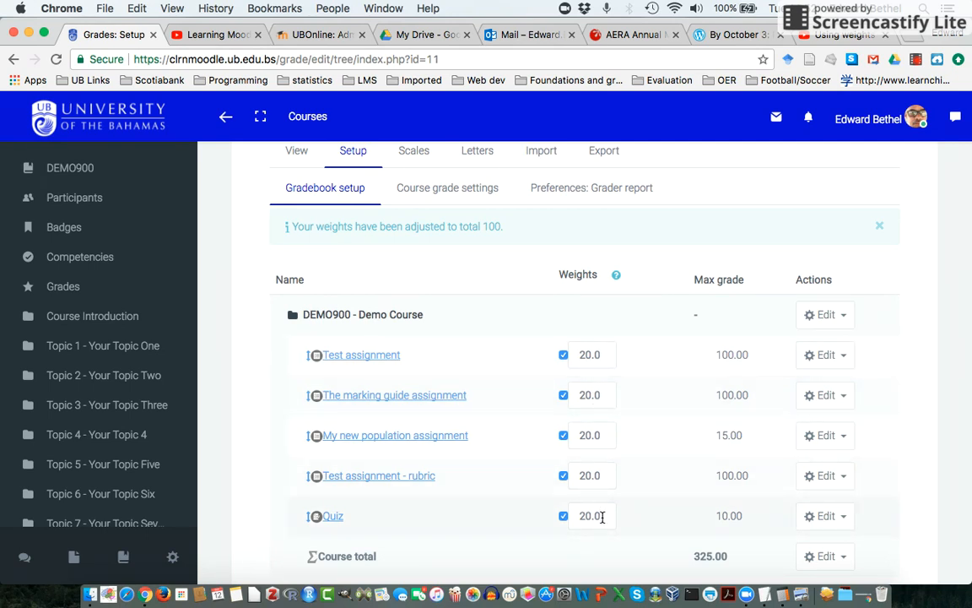
pyautogui.scroll(-1, 640, 499)
pyautogui.scroll(3, 639, 499)
pyautogui.scroll(-5, 640, 498)
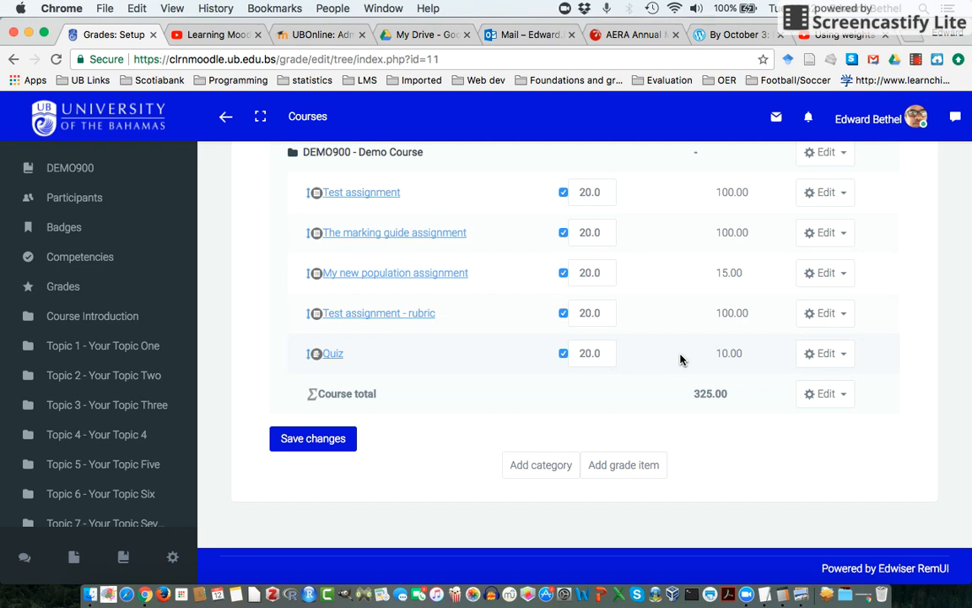
pyautogui.scroll(3, 681, 360)
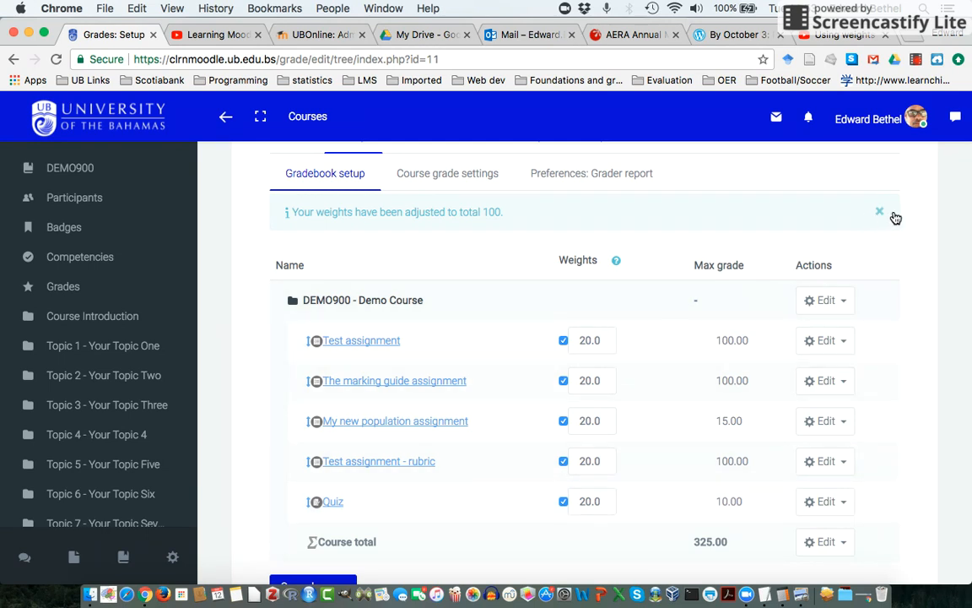
pyautogui.scroll(2, 927, 210)
pyautogui.scroll(4, 927, 209)
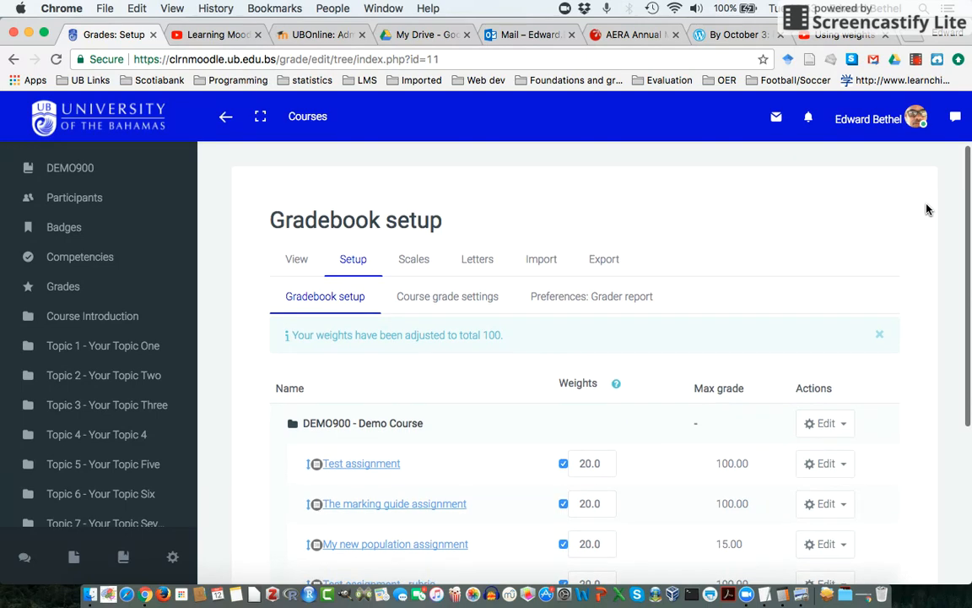
pyautogui.scroll(-5, 927, 209)
pyautogui.scroll(5, 926, 210)
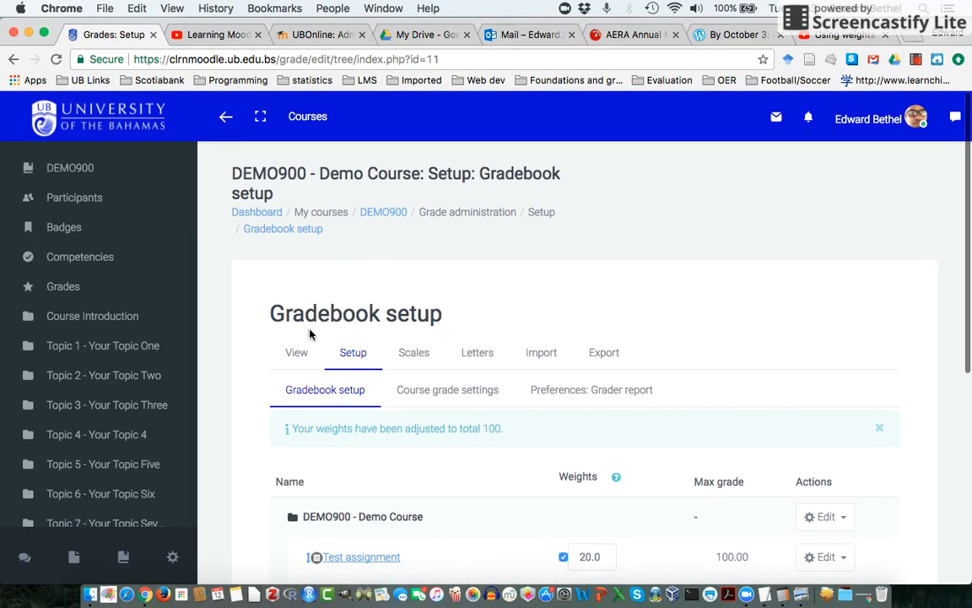
# Step: Turn on editing in the grader report and return to the gradebook setup
pyautogui.click(299, 362)
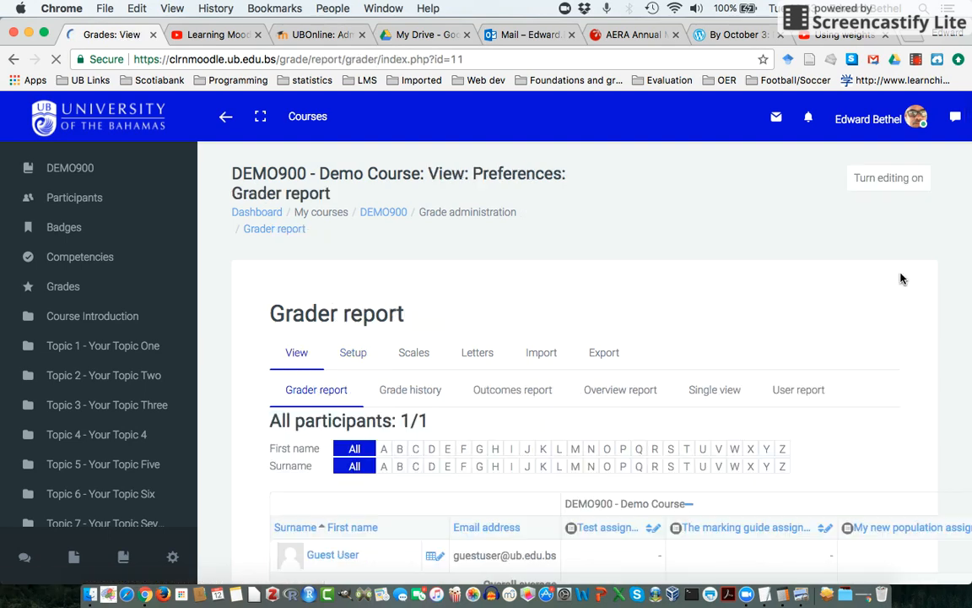
pyautogui.click(894, 179)
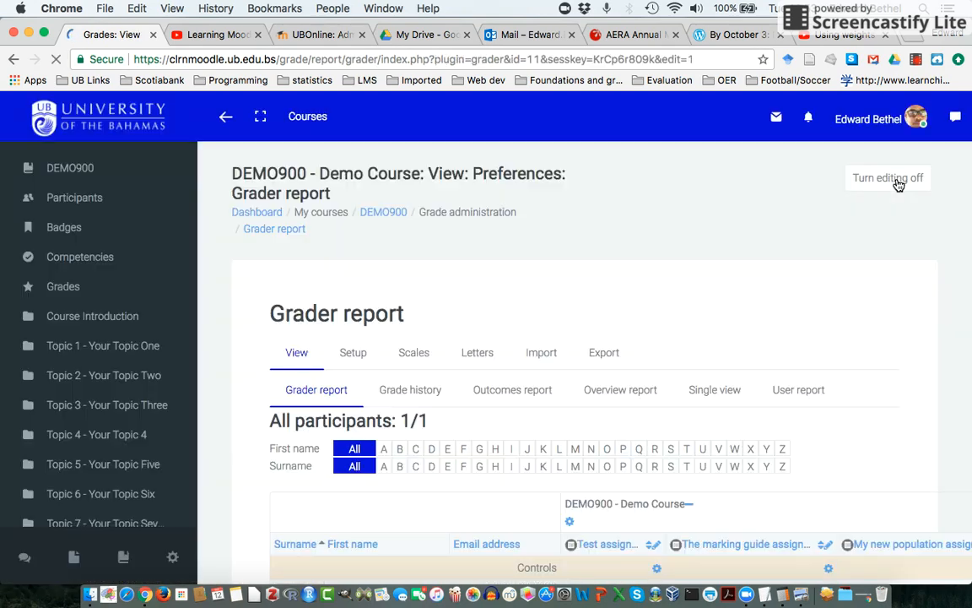
pyautogui.click(352, 355)
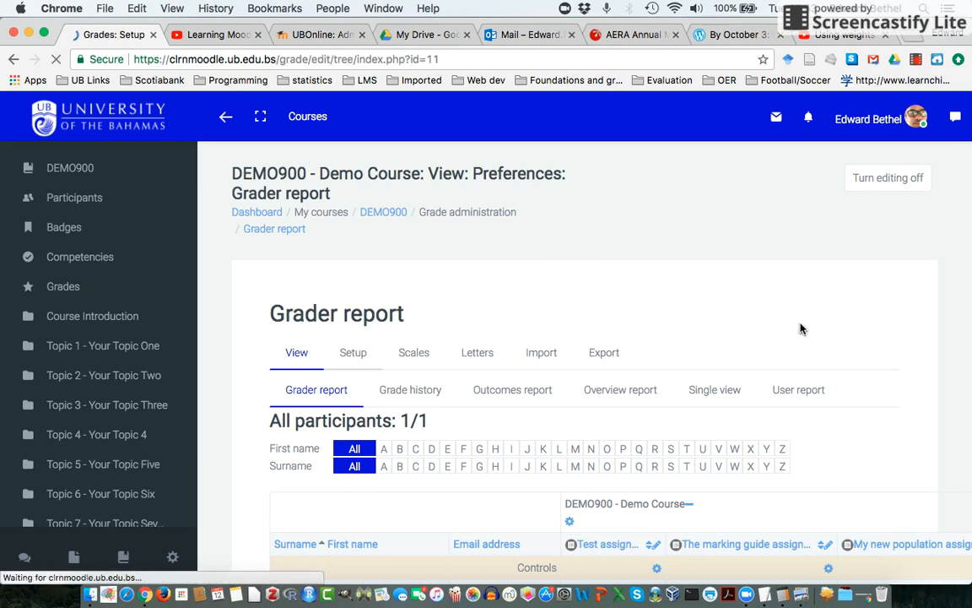
# Step: Start a new grade item in the gradebook and name it New Gradebook Activity
pyautogui.scroll(-2, 798, 327)
pyautogui.scroll(-2, 801, 329)
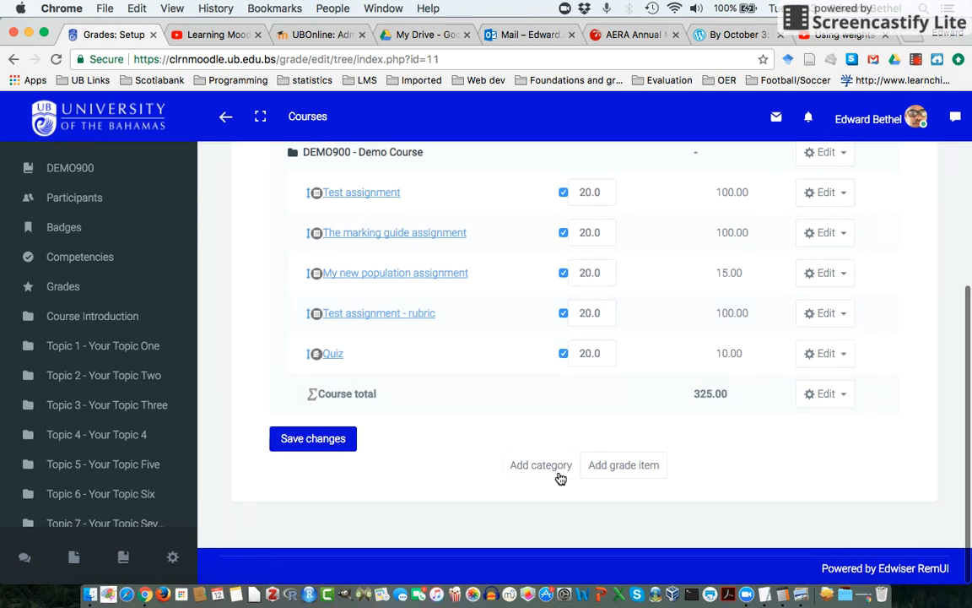
pyautogui.click(629, 465)
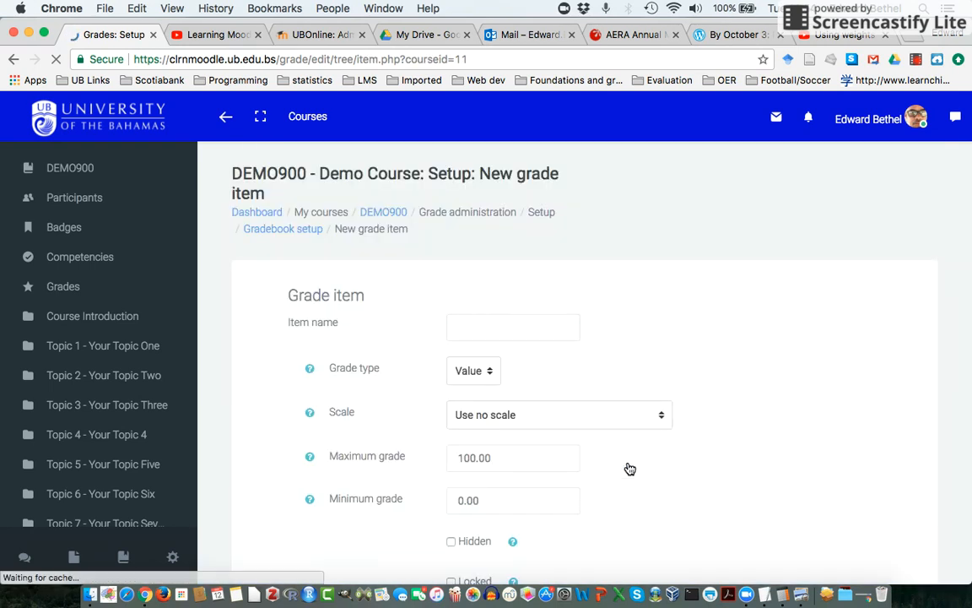
pyautogui.click(497, 318)
pyautogui.write('N')
pyautogui.press('BackSpace')
pyautogui.write('New ')
pyautogui.write('Gradeboo')
pyautogui.write('k assignment')
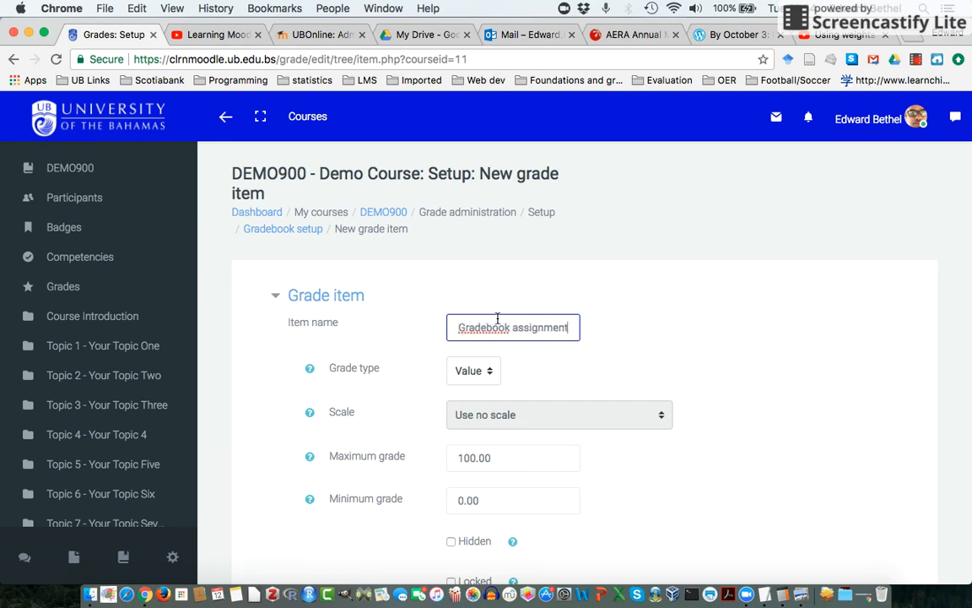
pyautogui.press('BackSpace')
pyautogui.press('BackSpace')
pyautogui.press('BackSpace')
pyautogui.press('BackSpace')
pyautogui.press('BackSpace')
pyautogui.press('BackSpace')
pyautogui.press('BackSpace')
pyautogui.press('BackSpace')
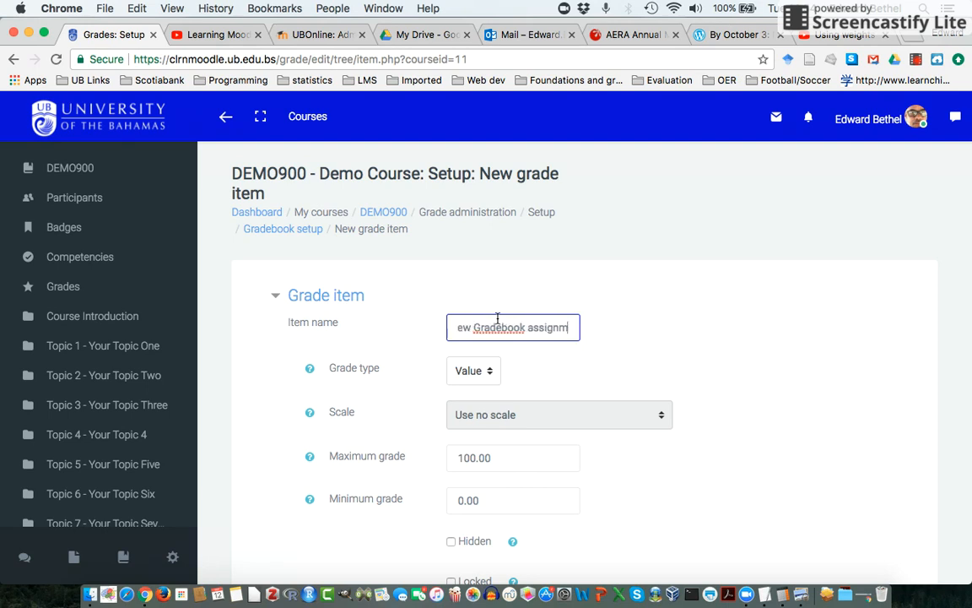
pyautogui.press('BackSpace')
pyautogui.write('Activity')
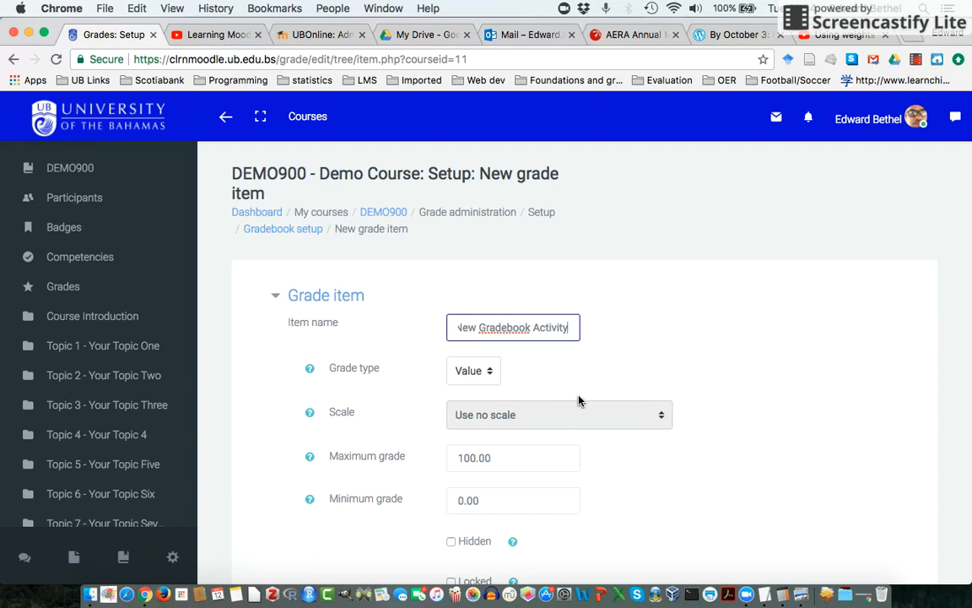
# Step: Keep the new item's grade type as Value, set its maximum grade to 30 and save the grade item
pyautogui.click(490, 373)
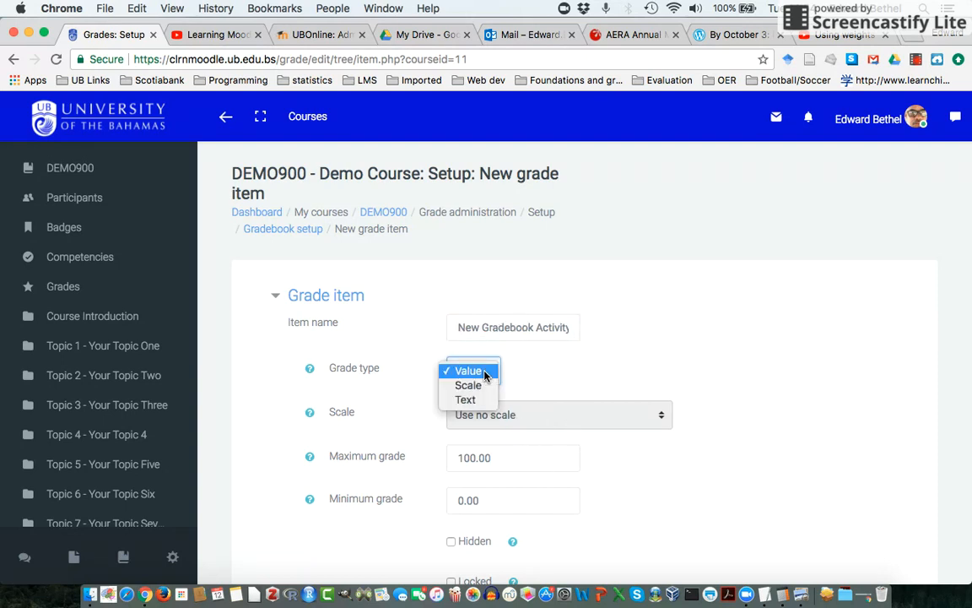
pyautogui.click(468, 371)
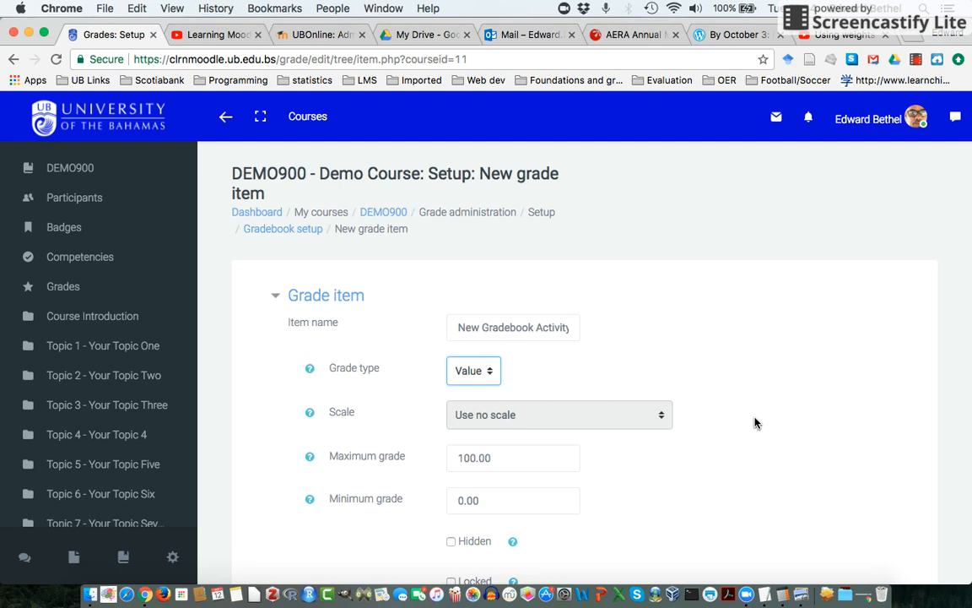
pyautogui.scroll(-3, 755, 424)
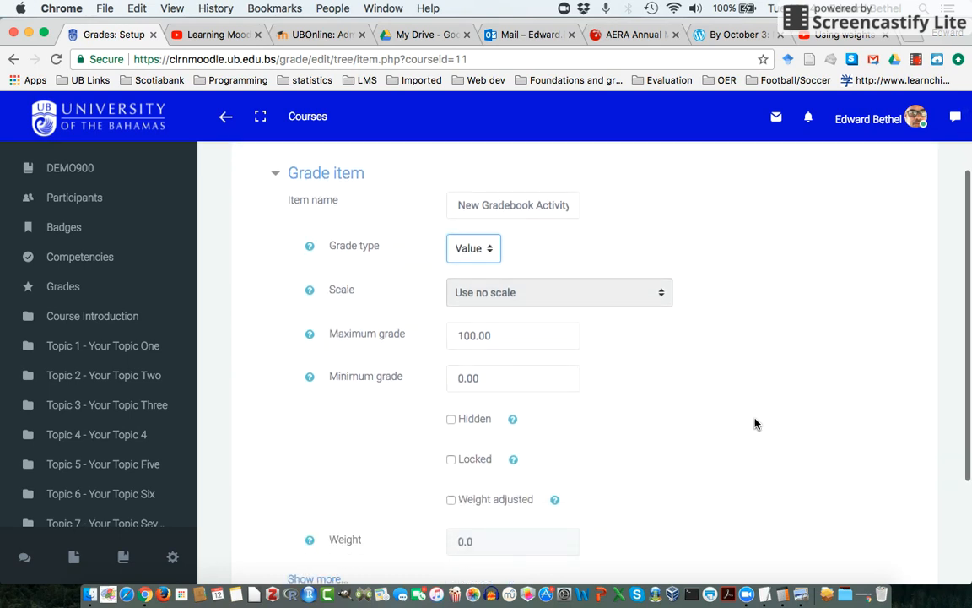
pyautogui.doubleClick(479, 337)
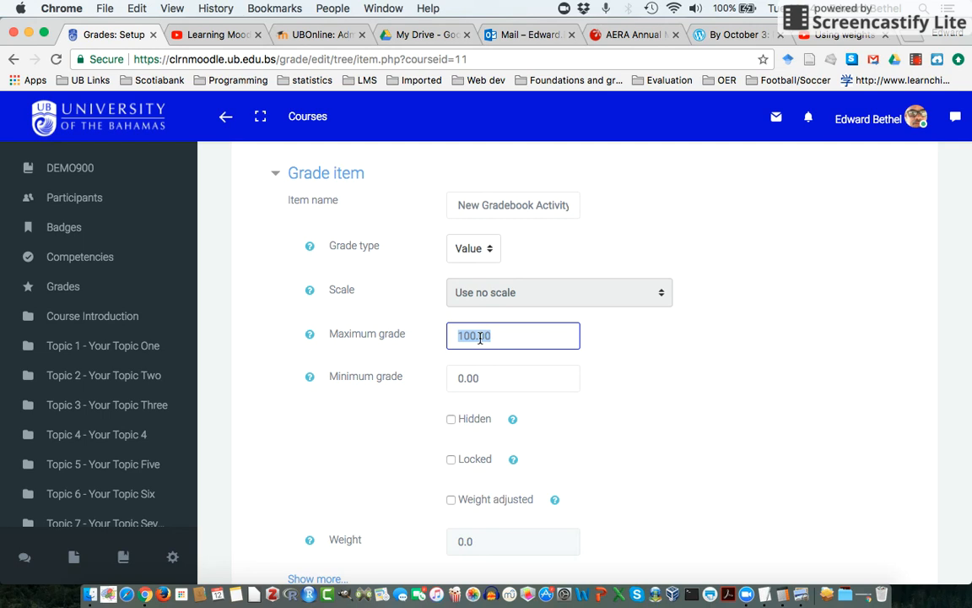
pyautogui.write('30')
pyautogui.scroll(-4, 623, 482)
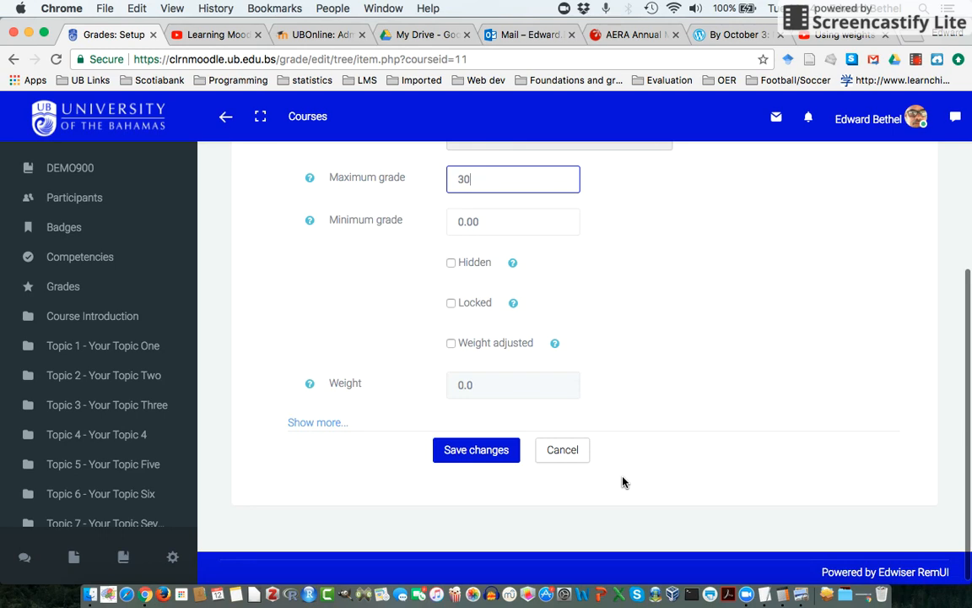
pyautogui.click(475, 453)
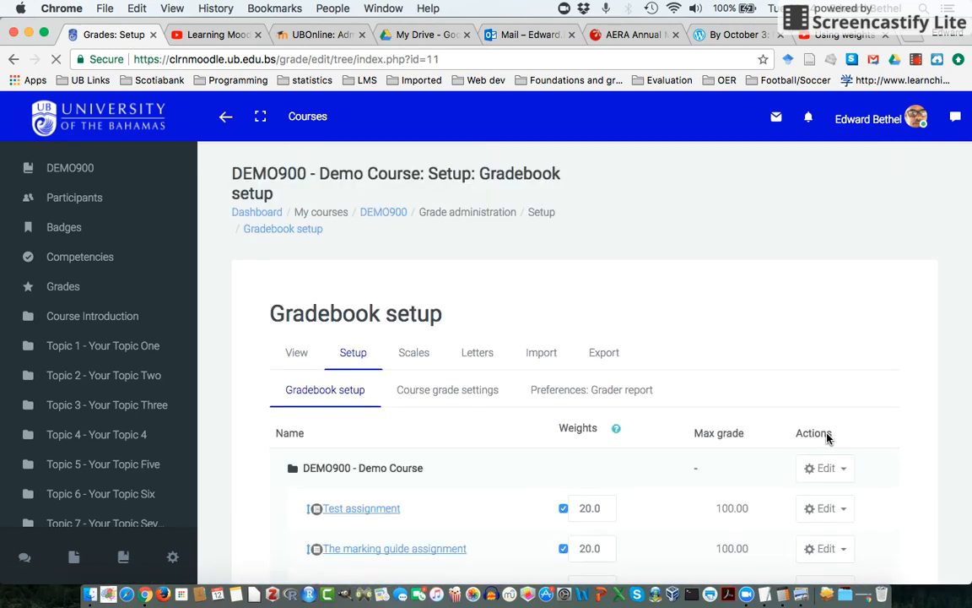
# Step: Override the weight of New Gradebook Activity with 20 and save the gradebook changes
pyautogui.scroll(-5, 827, 438)
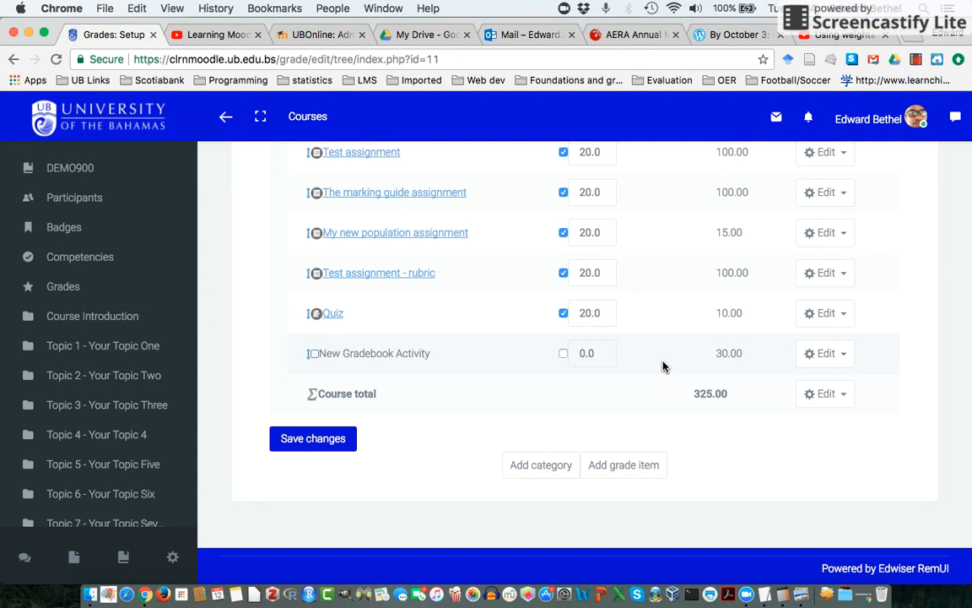
pyautogui.click(564, 355)
pyautogui.doubleClick(592, 356)
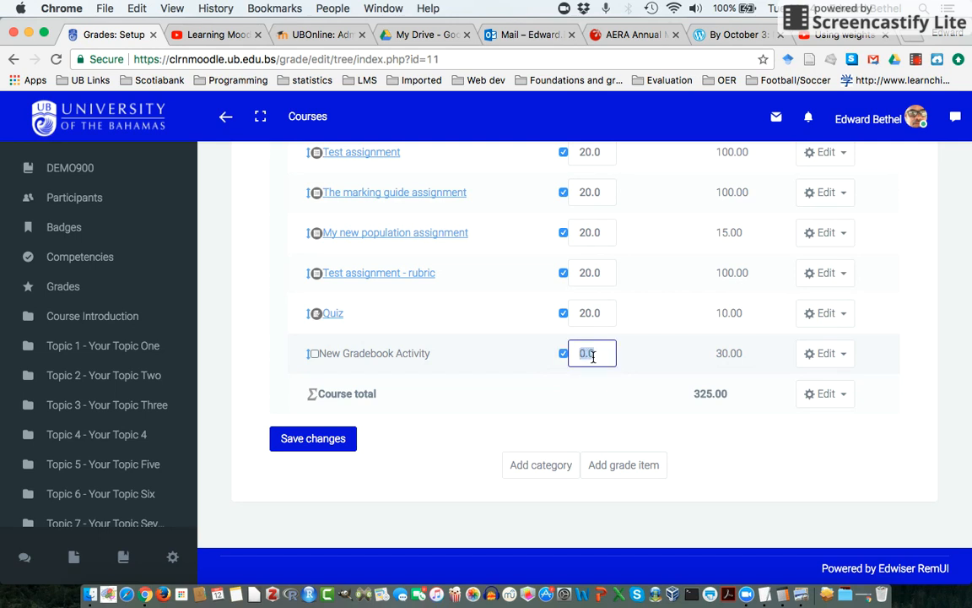
pyautogui.scroll(1, 592, 356)
pyautogui.write('20')
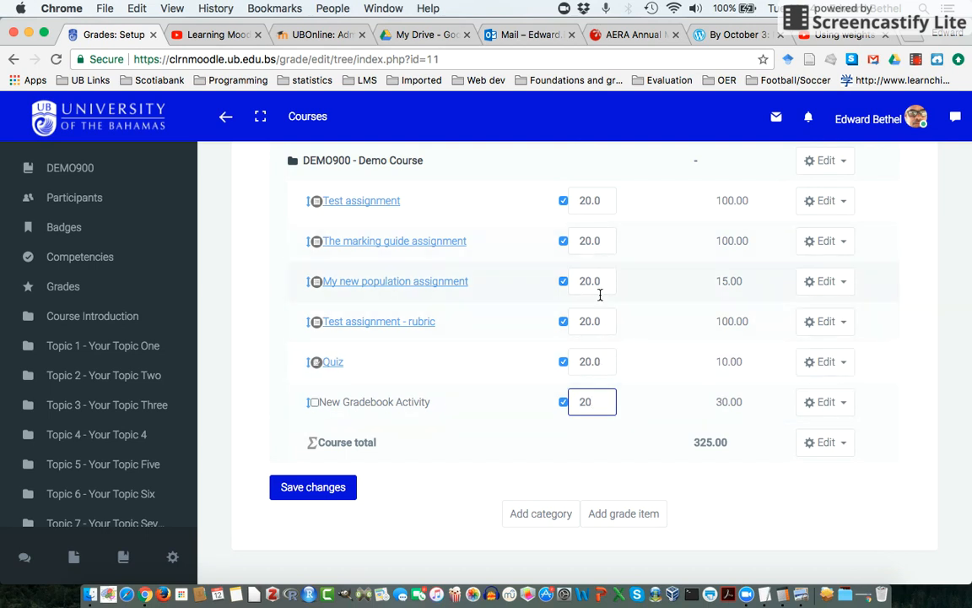
pyautogui.click(300, 493)
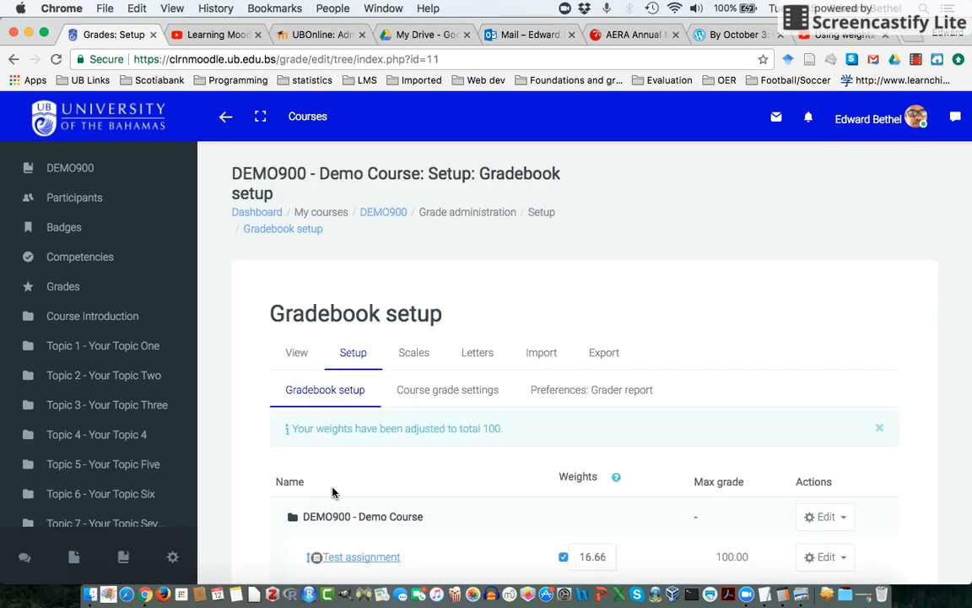
pyautogui.scroll(-1, 657, 553)
pyautogui.scroll(-1, 653, 553)
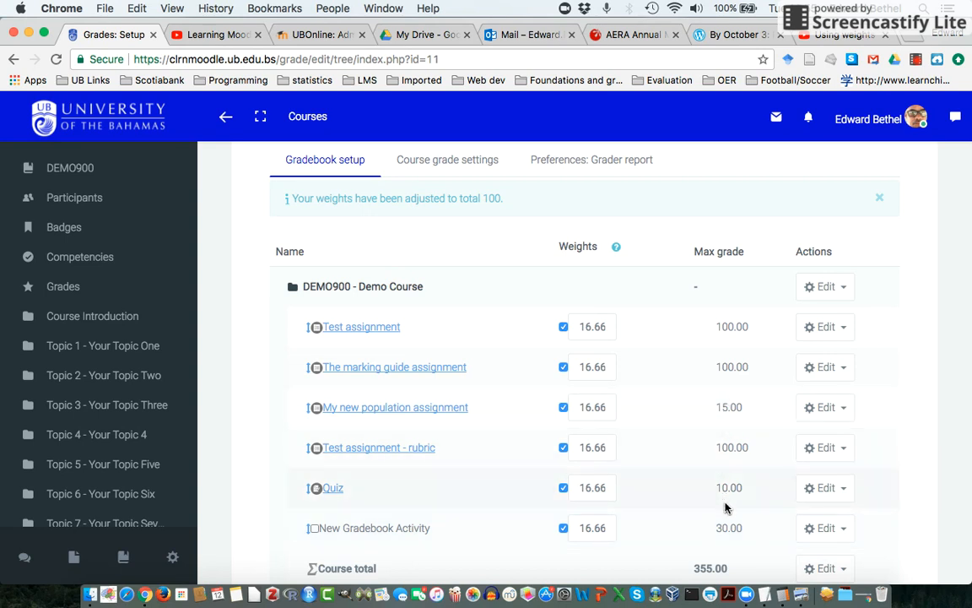
pyautogui.scroll(-1, 728, 525)
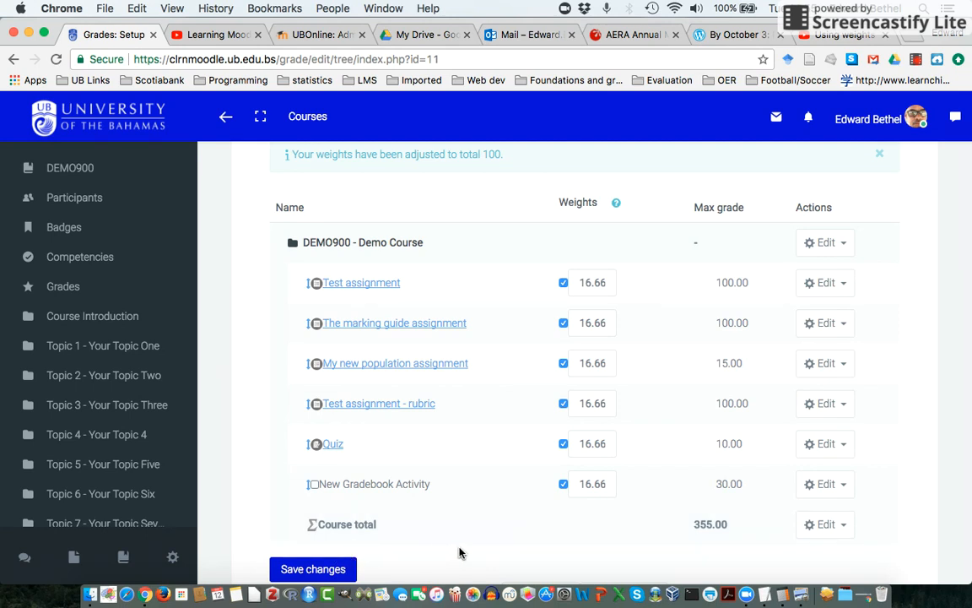
pyautogui.click(917, 60)
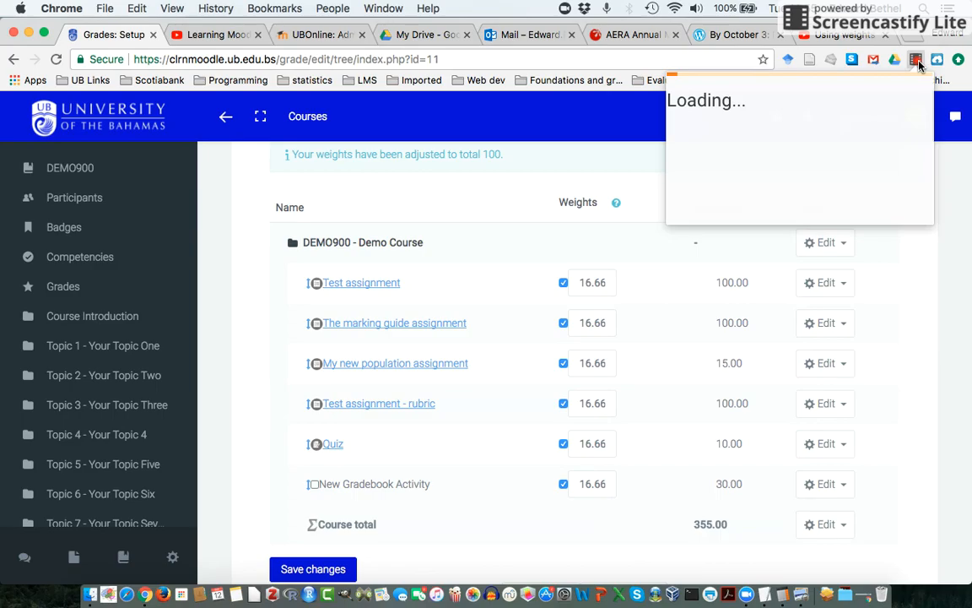